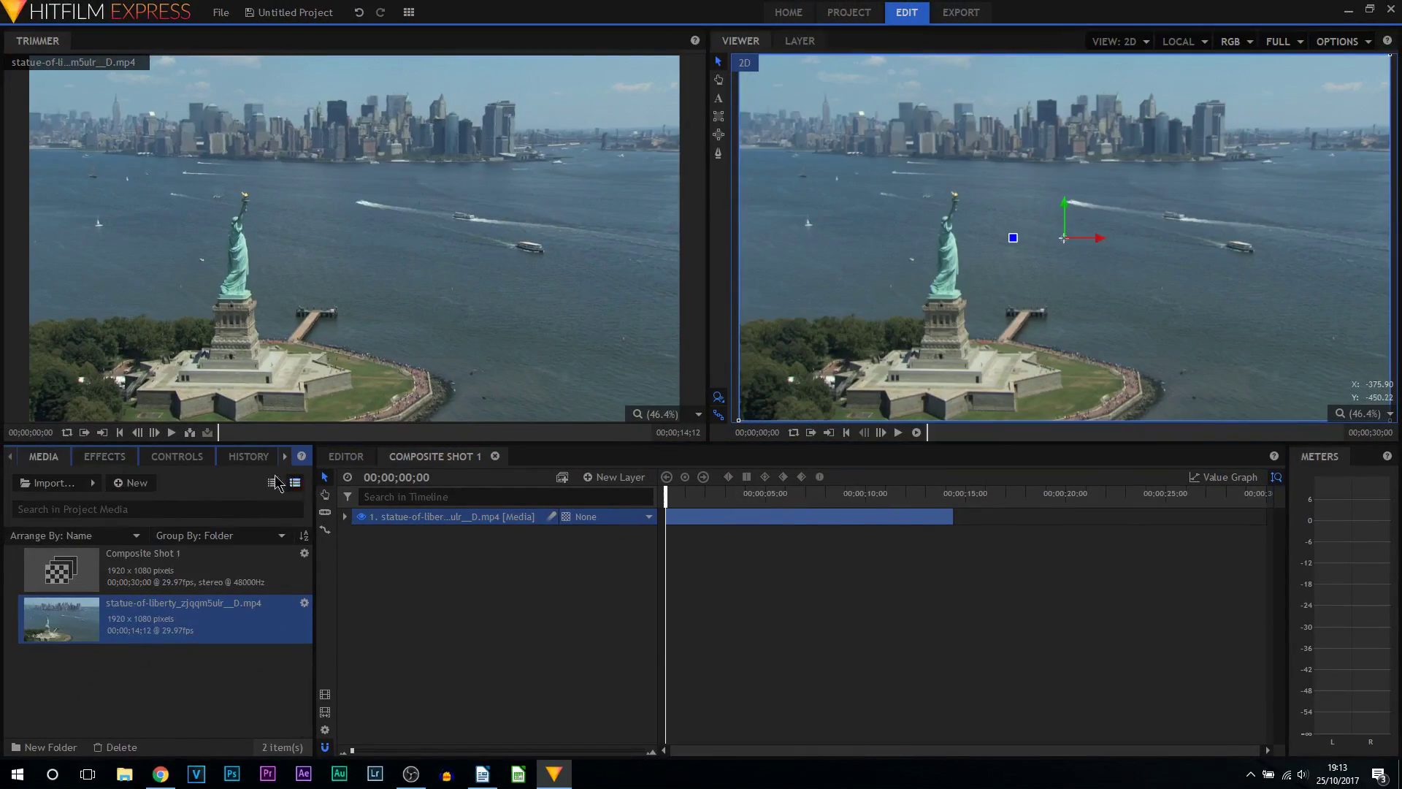
Apply Color Correction > Brightness & Contrast to the drone clip and expand its settings.
click(107, 460)
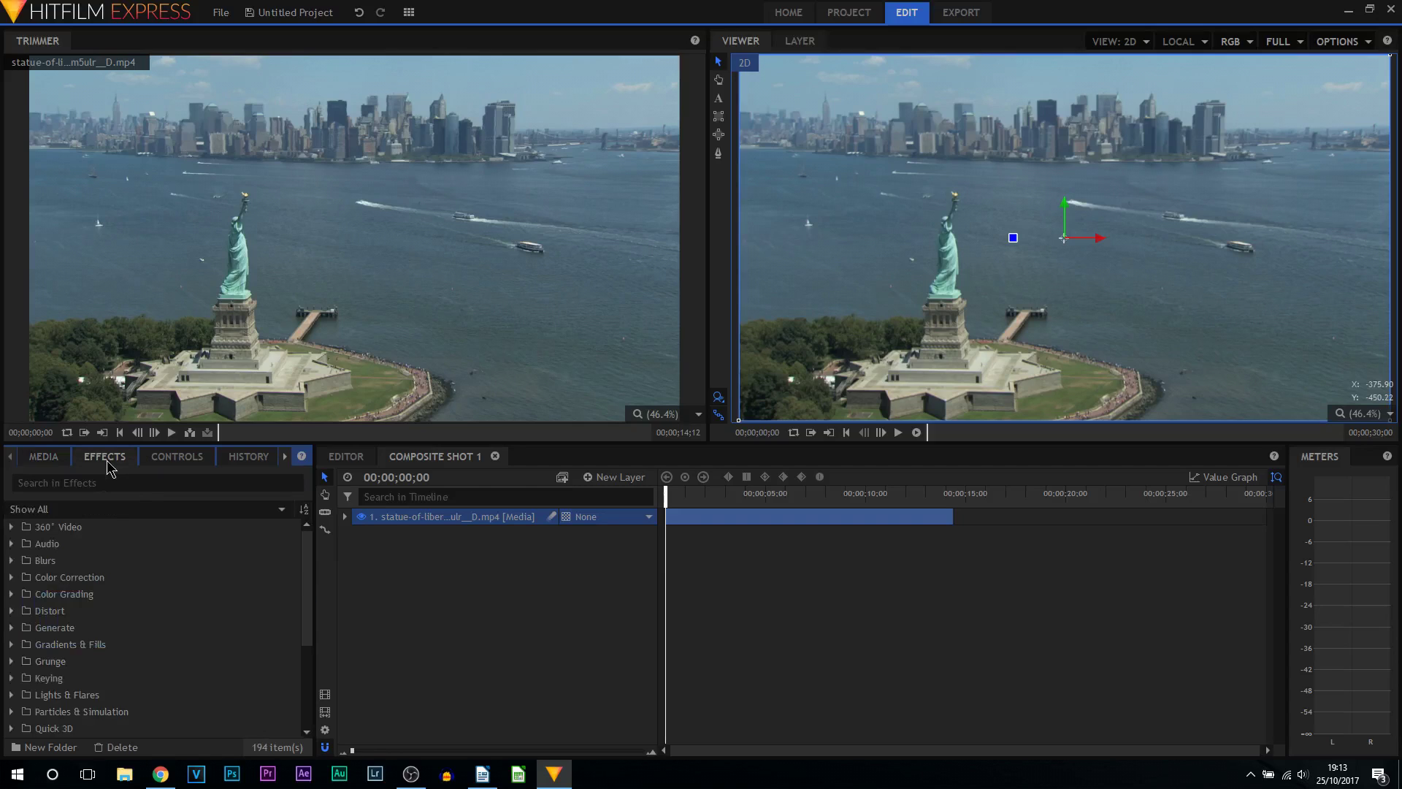
click(12, 578)
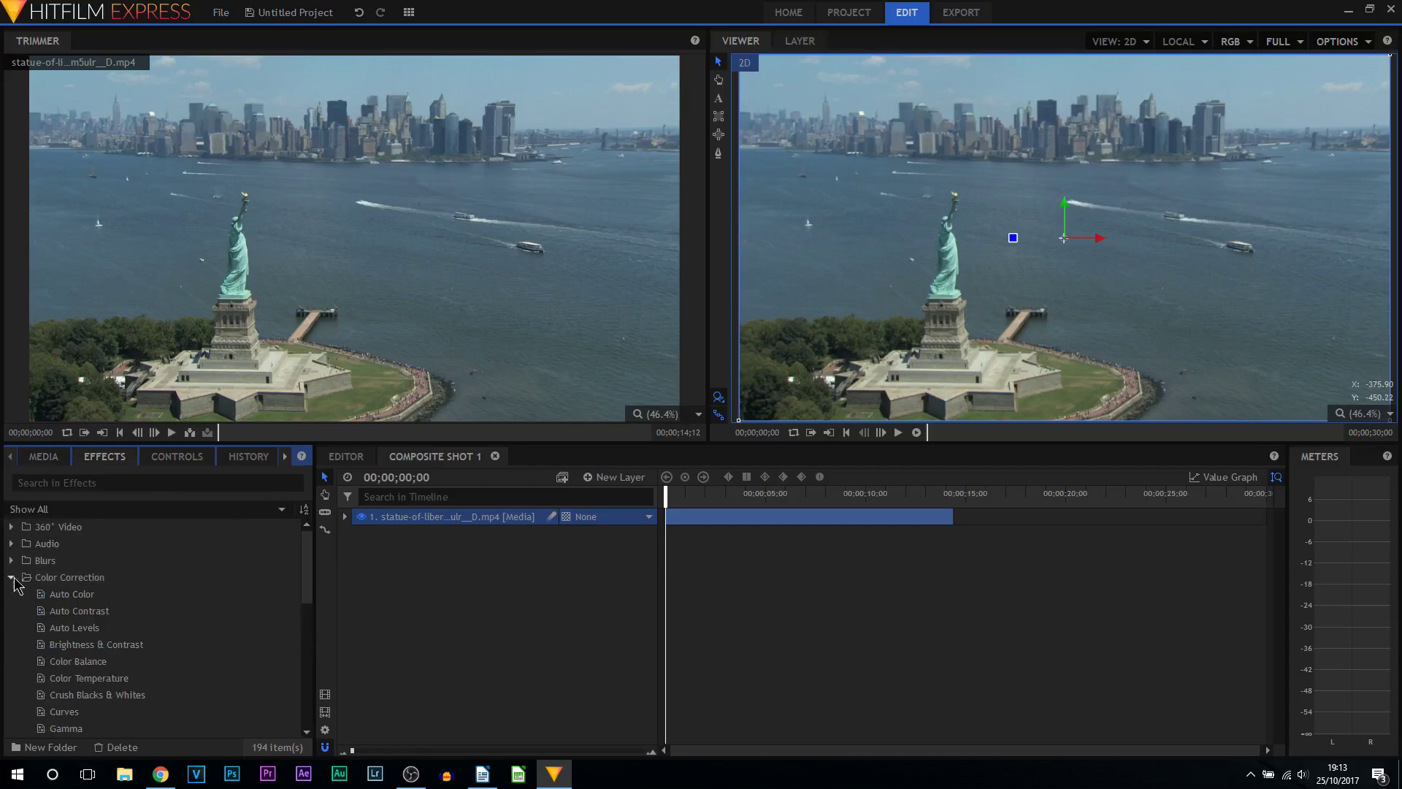
scroll(15, 581, down, 1)
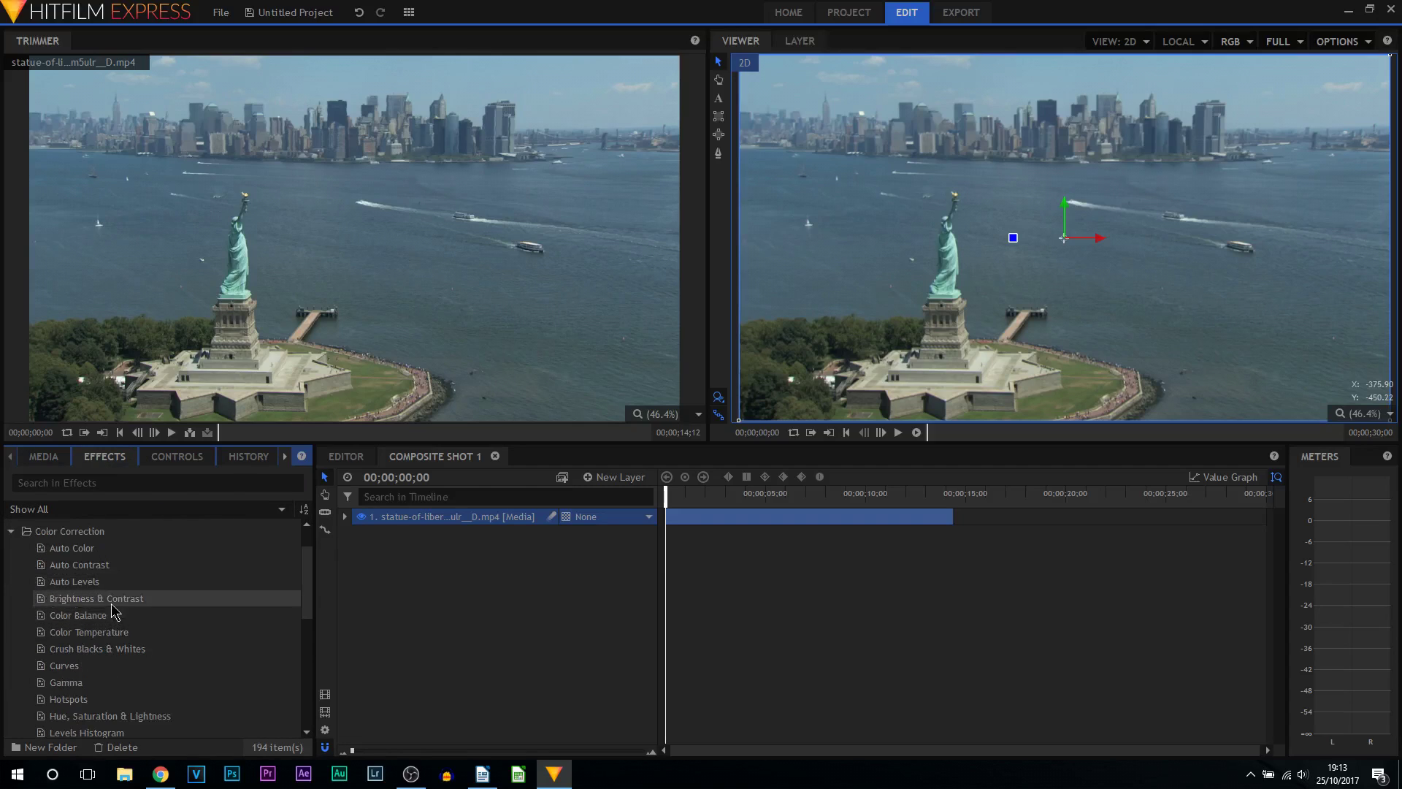
drag(65, 606, 438, 531)
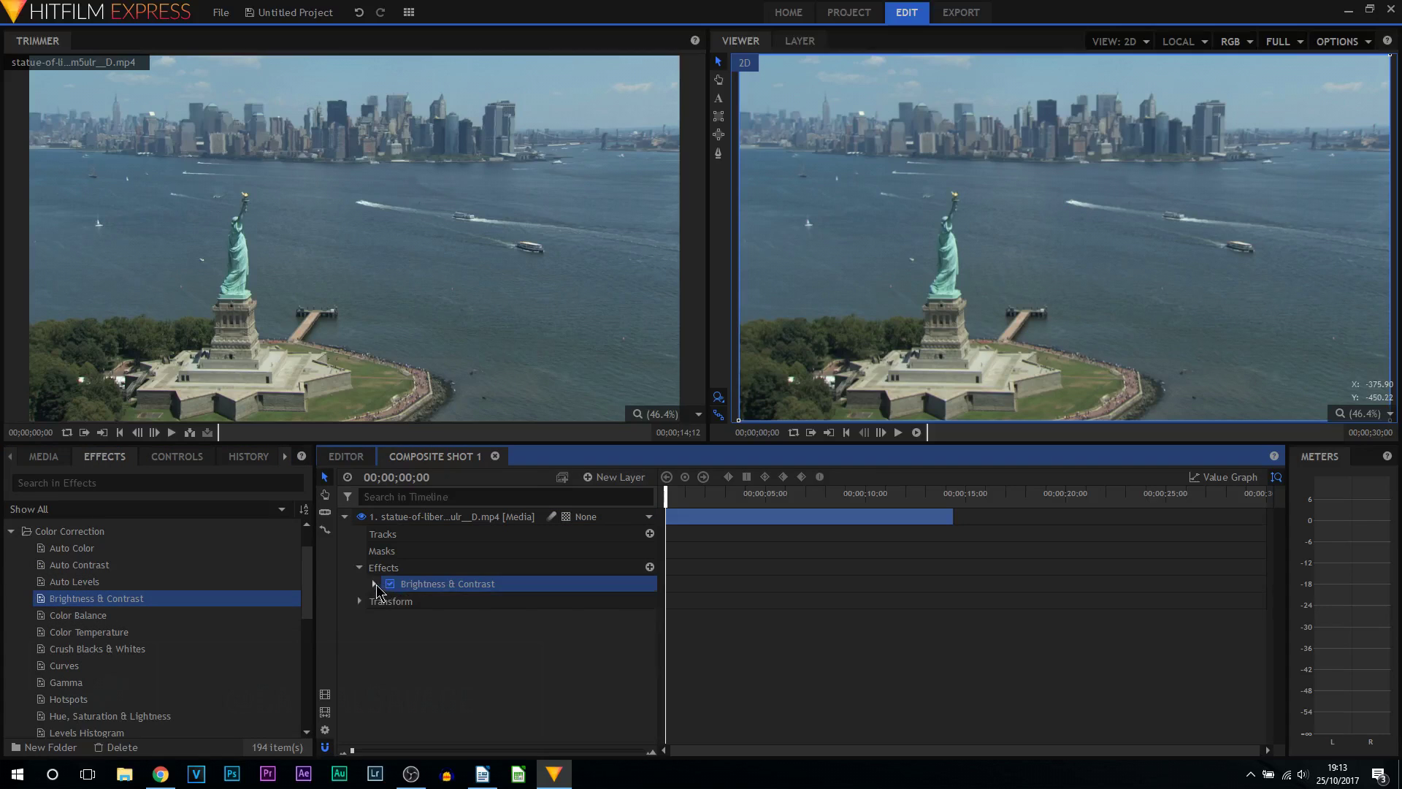
click(374, 584)
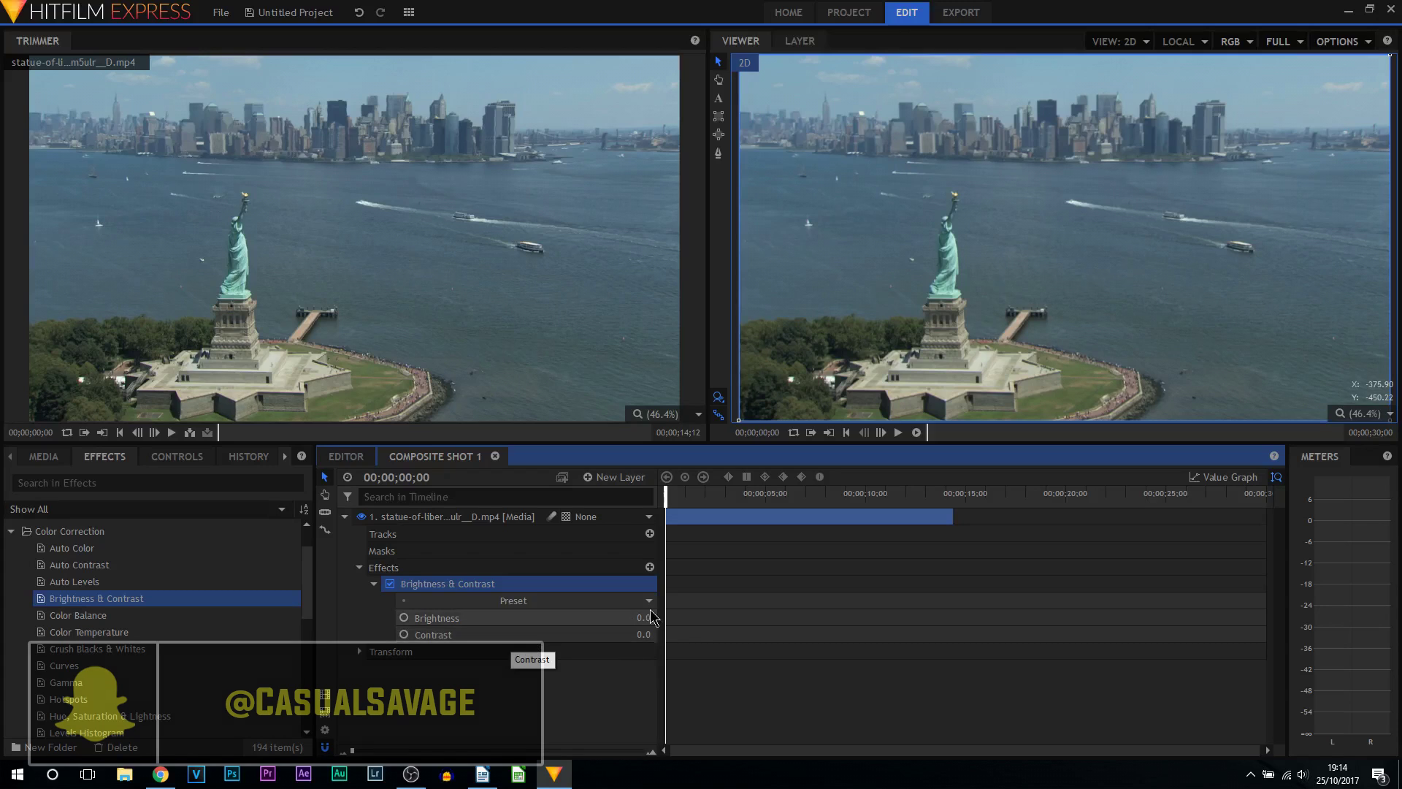
Set the Brightness & Contrast effect's Brightness to -10.0.
drag(639, 618, 613, 618)
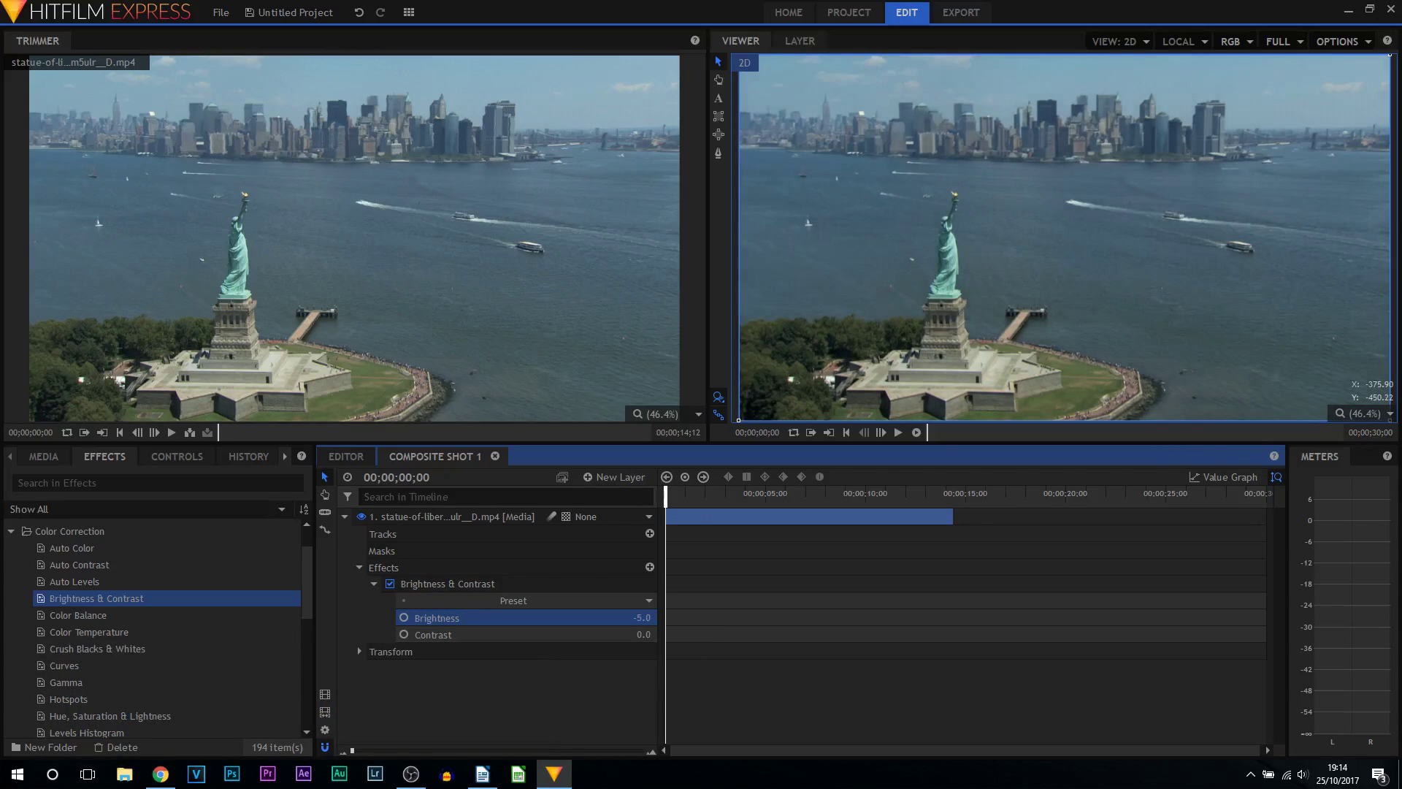
drag(641, 618, 675, 618)
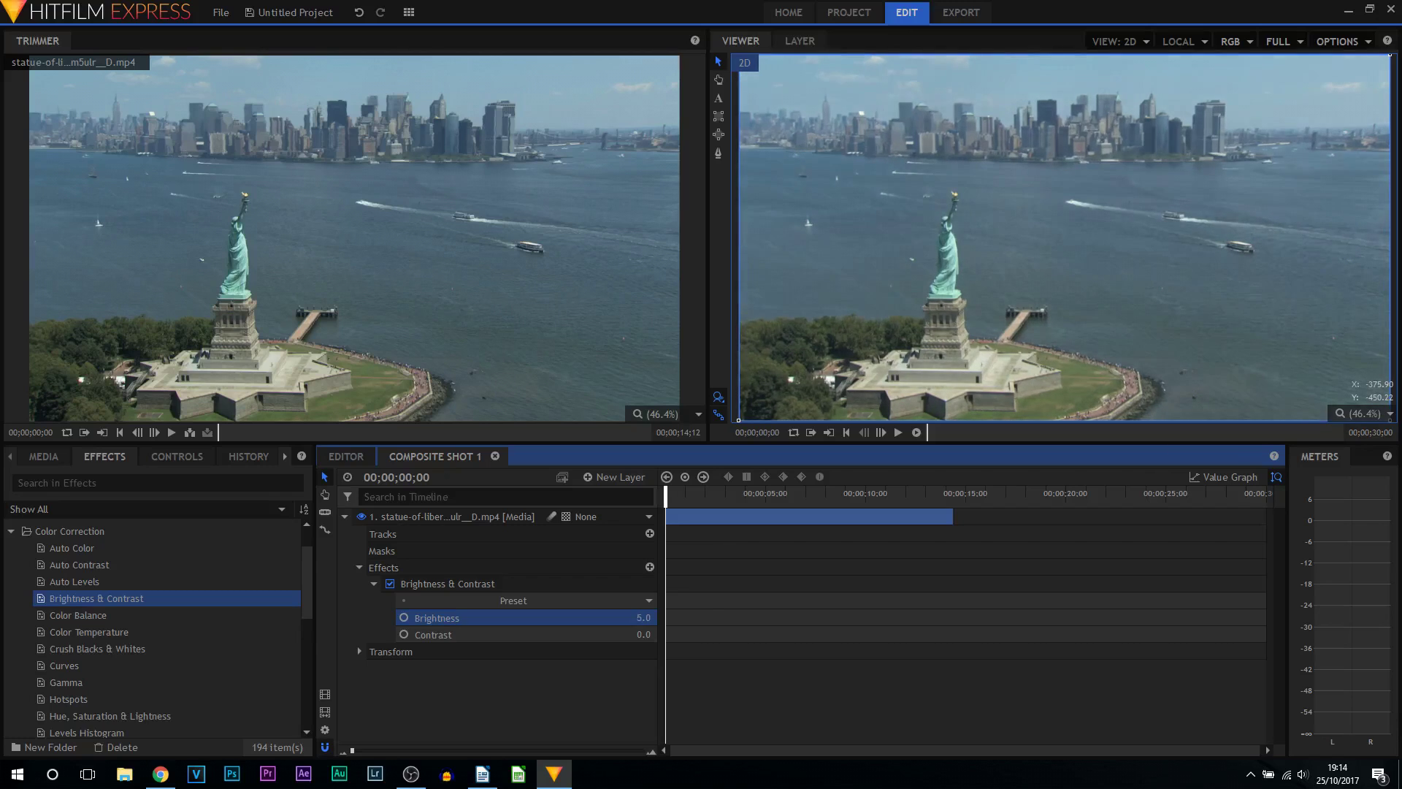
mouse_move(641, 617)
mouse_down()
mouse_move(627, 618)
mouse_move(654, 618)
mouse_up()
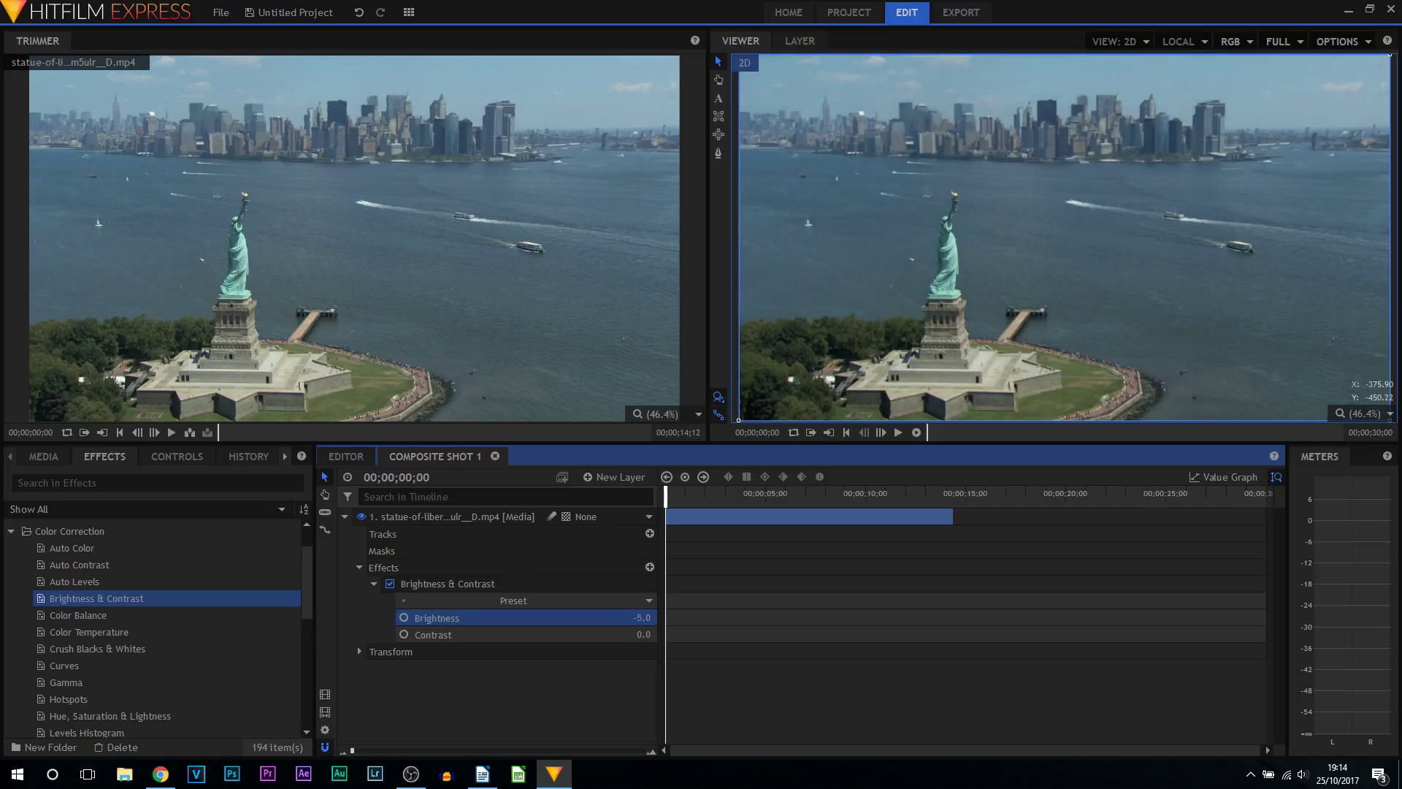
click(645, 618)
key(BackSpace)
key(Return)
Set Contrast to 10.0, then toggle the effect off and on to compare.
click(538, 635)
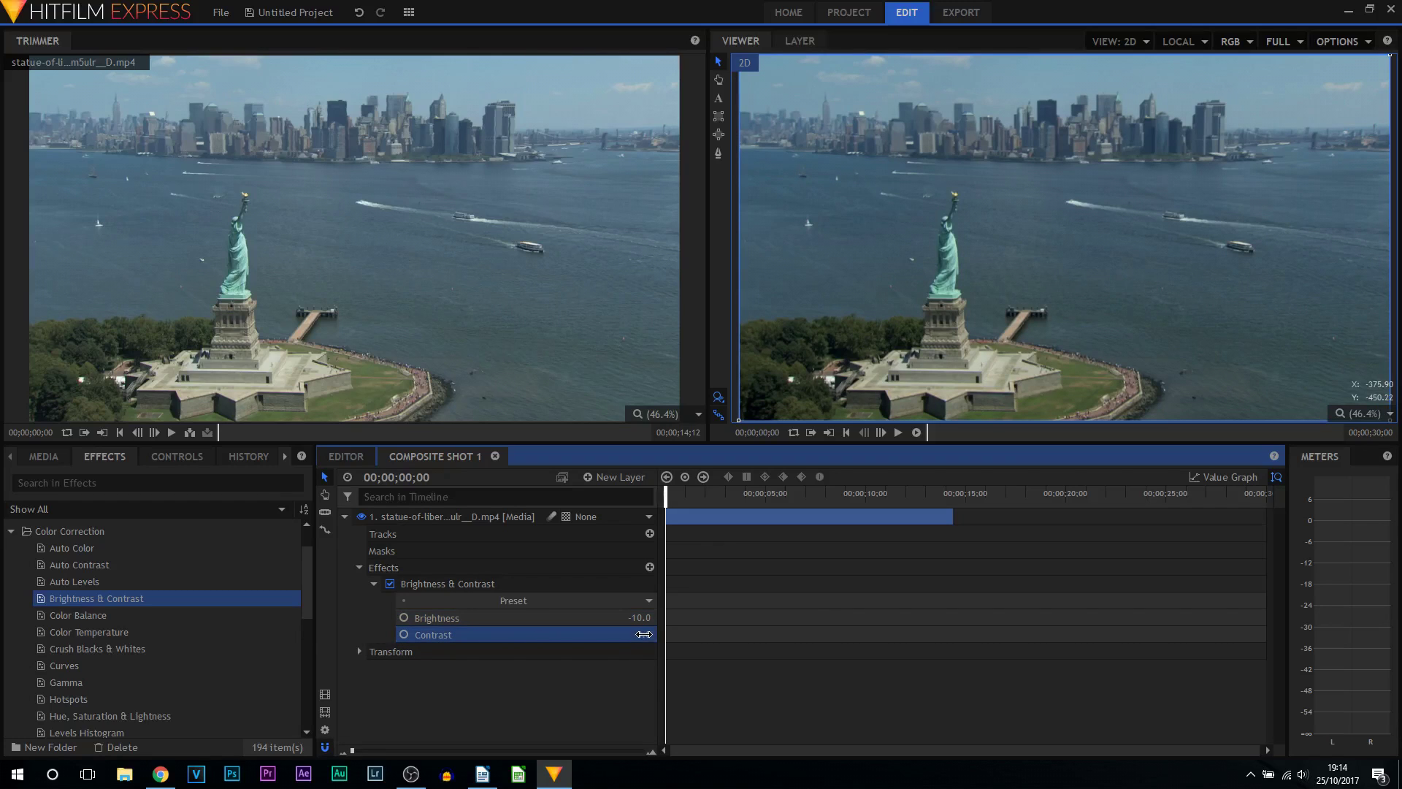
drag(643, 635, 661, 635)
click(627, 635)
text(10)
key(Return)
click(390, 586)
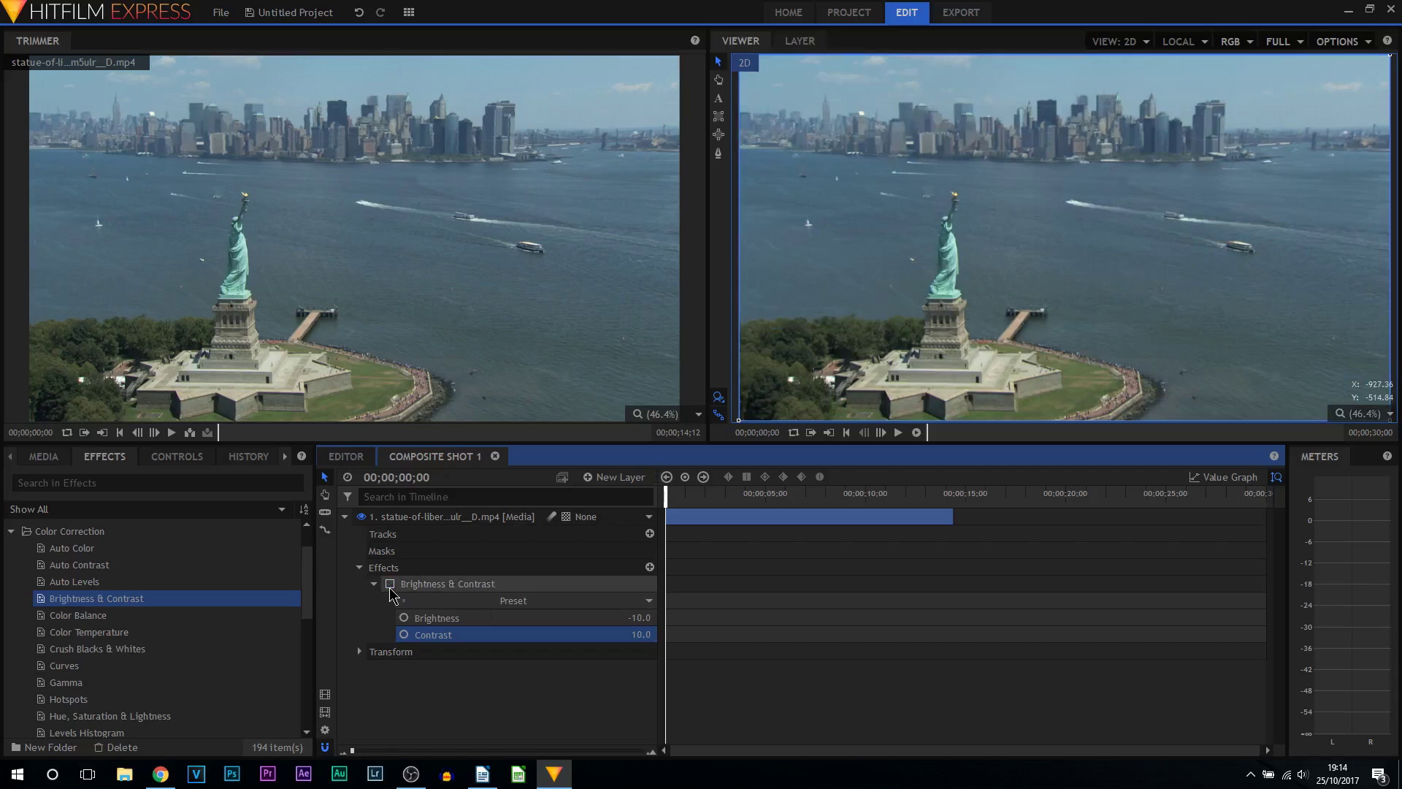
click(390, 585)
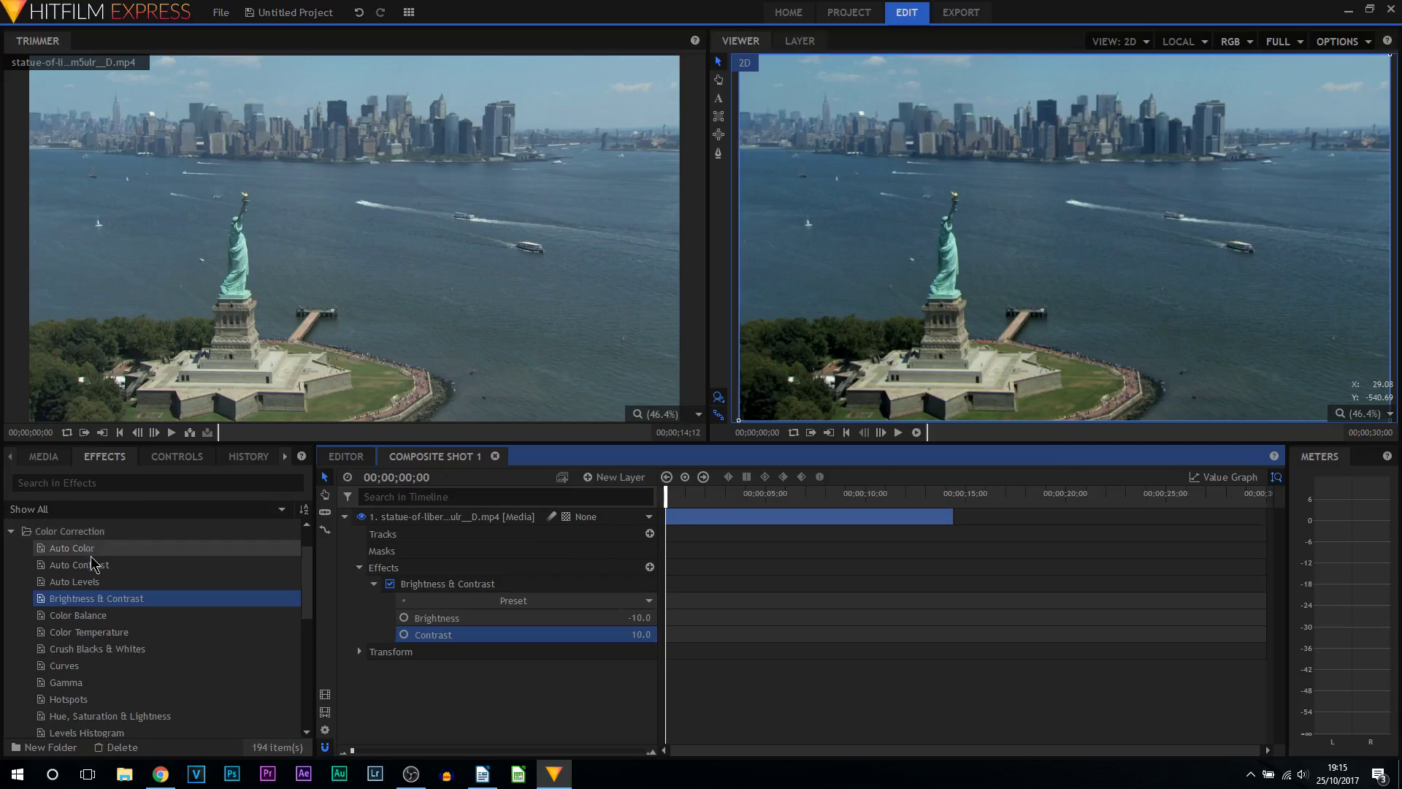
Add the Curves effect to the clip and reveal its curve graph in Controls.
drag(68, 668, 429, 591)
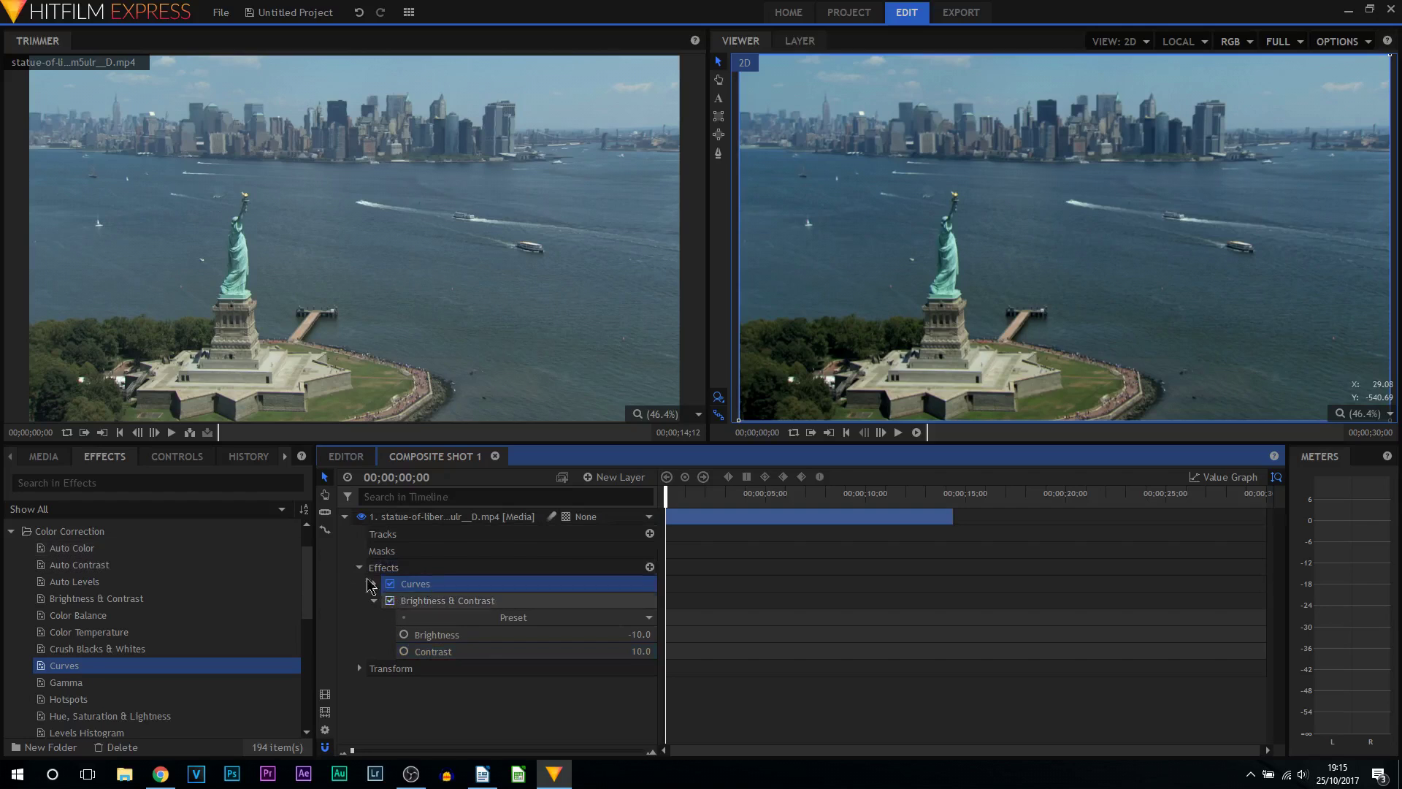
click(176, 459)
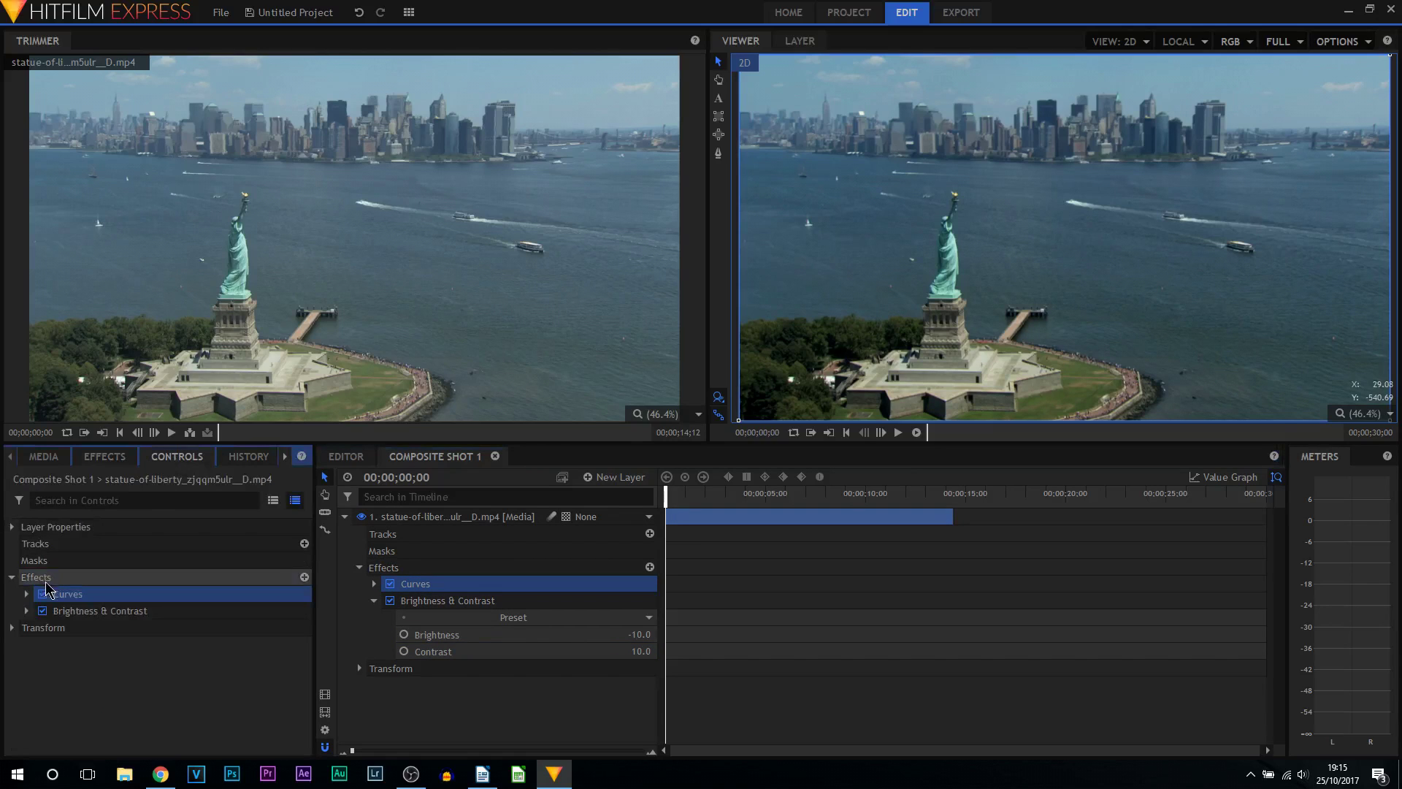
click(26, 594)
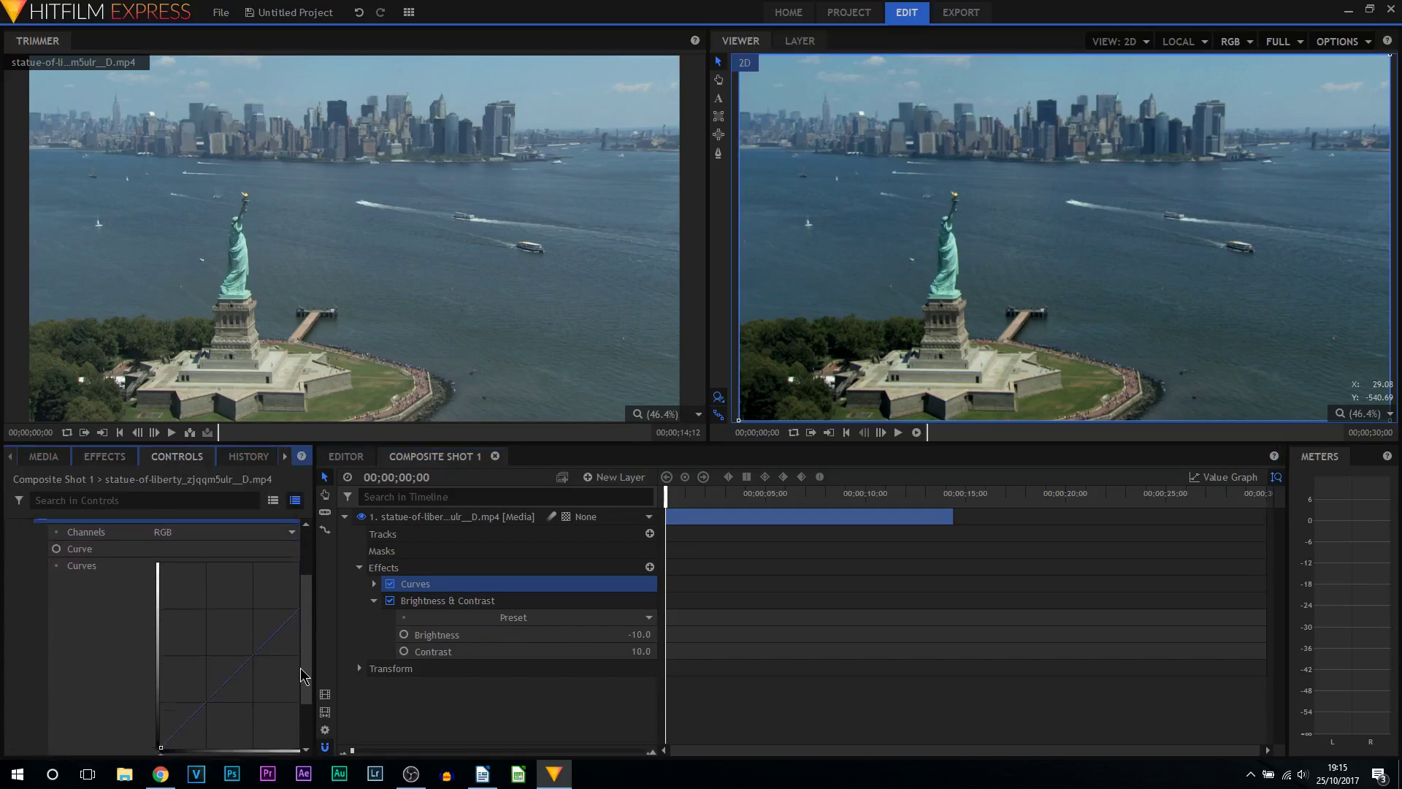
drag(312, 663, 458, 664)
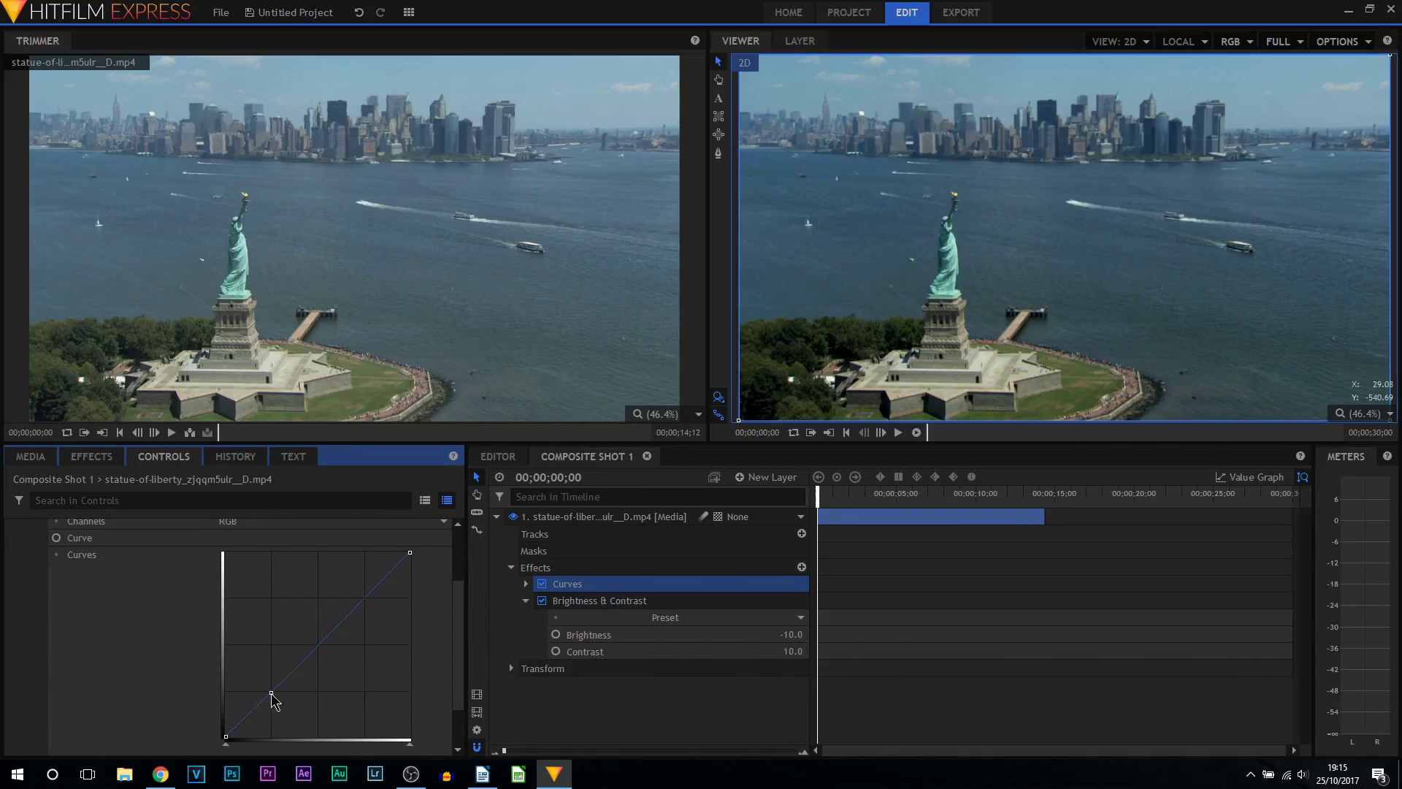
Bend the curve into an S-shape, deepening shadows and lifting highlights, then compare before and after.
click(344, 620)
drag(272, 694, 277, 699)
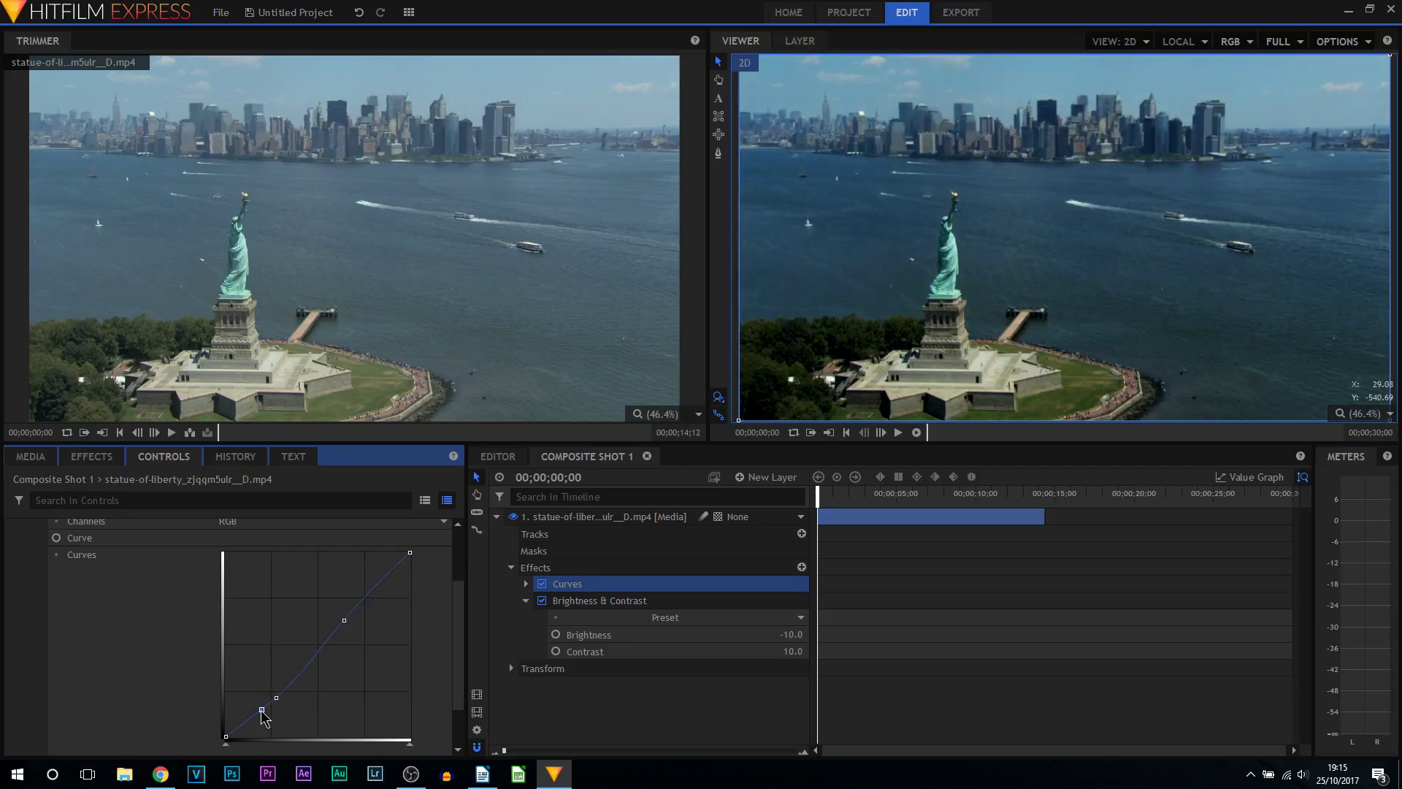
drag(261, 711, 255, 711)
drag(344, 622, 336, 622)
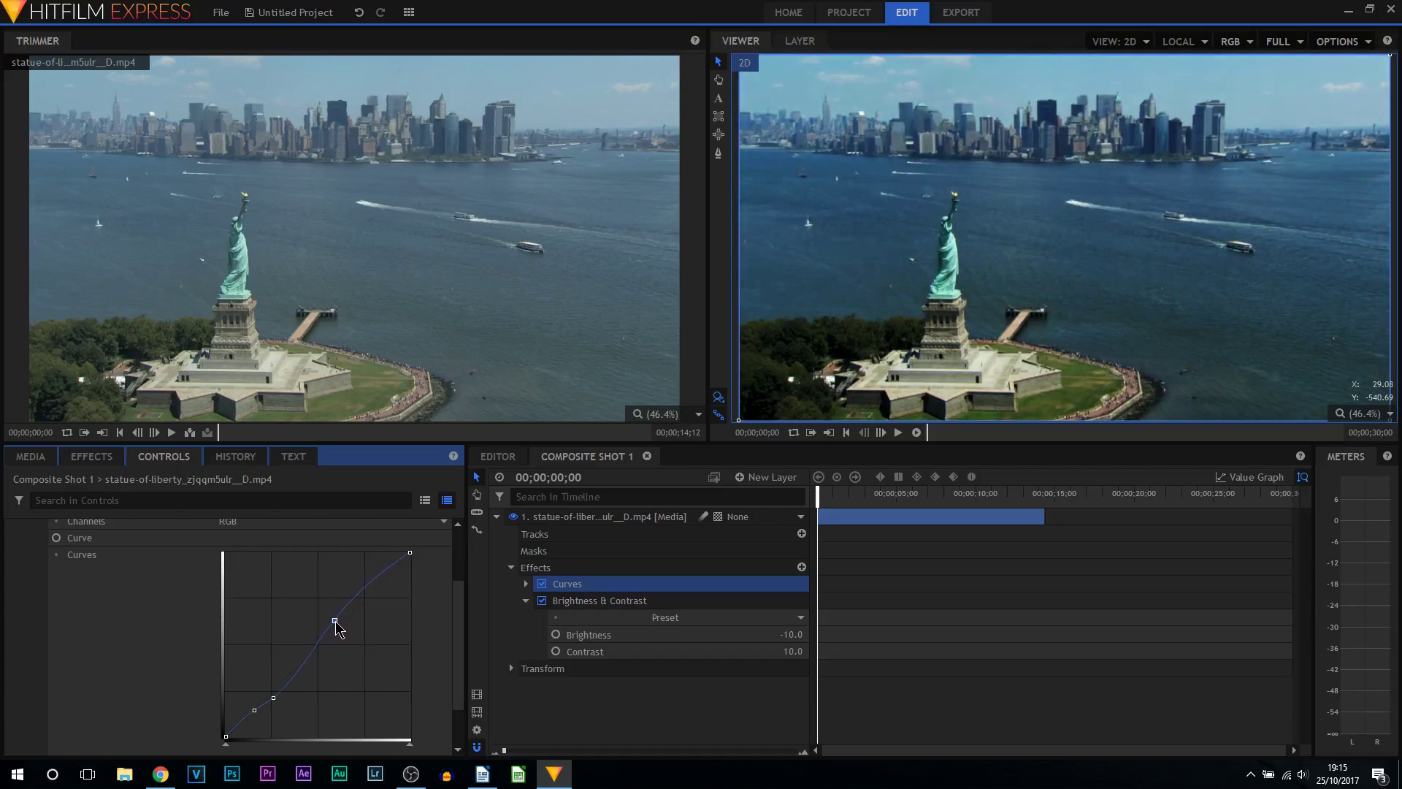
click(542, 583)
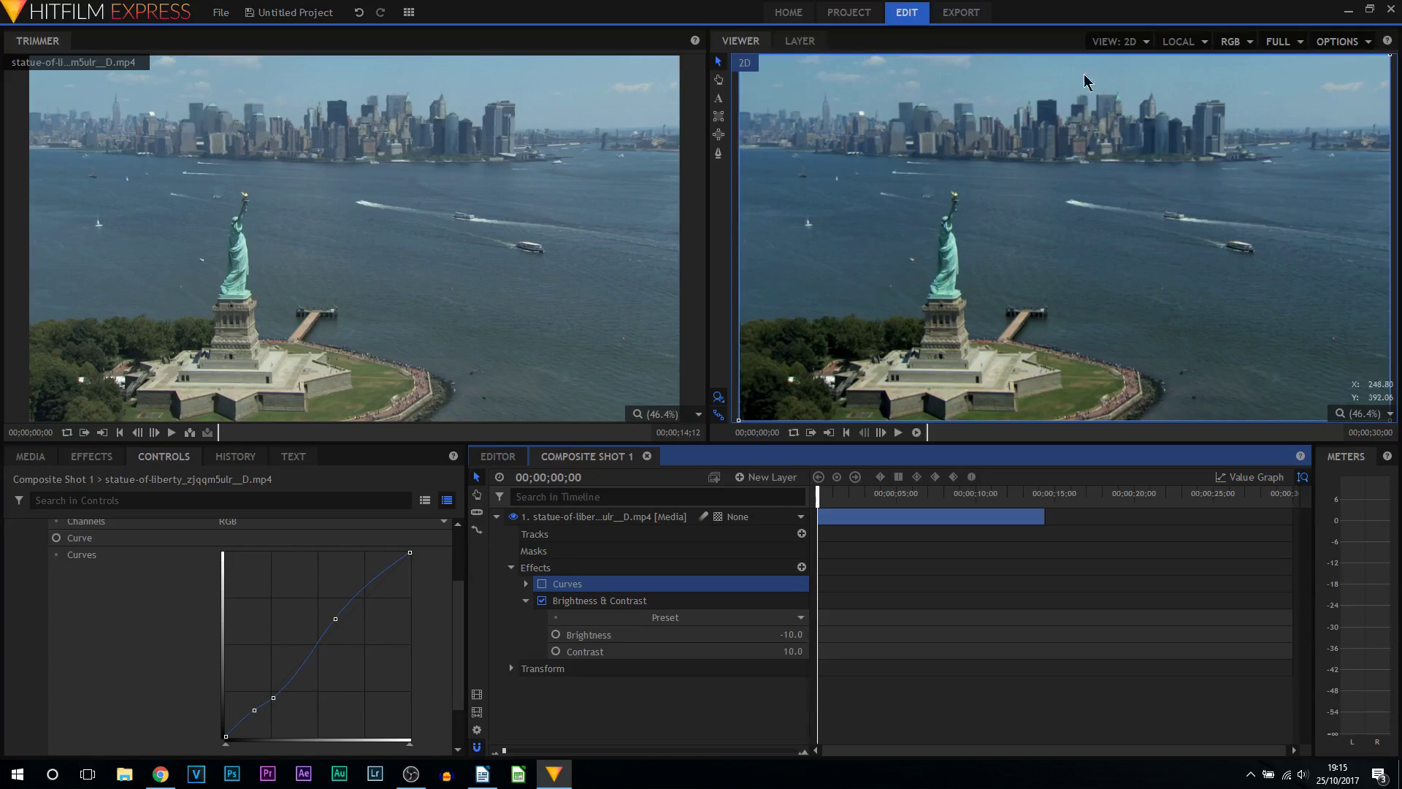
click(542, 584)
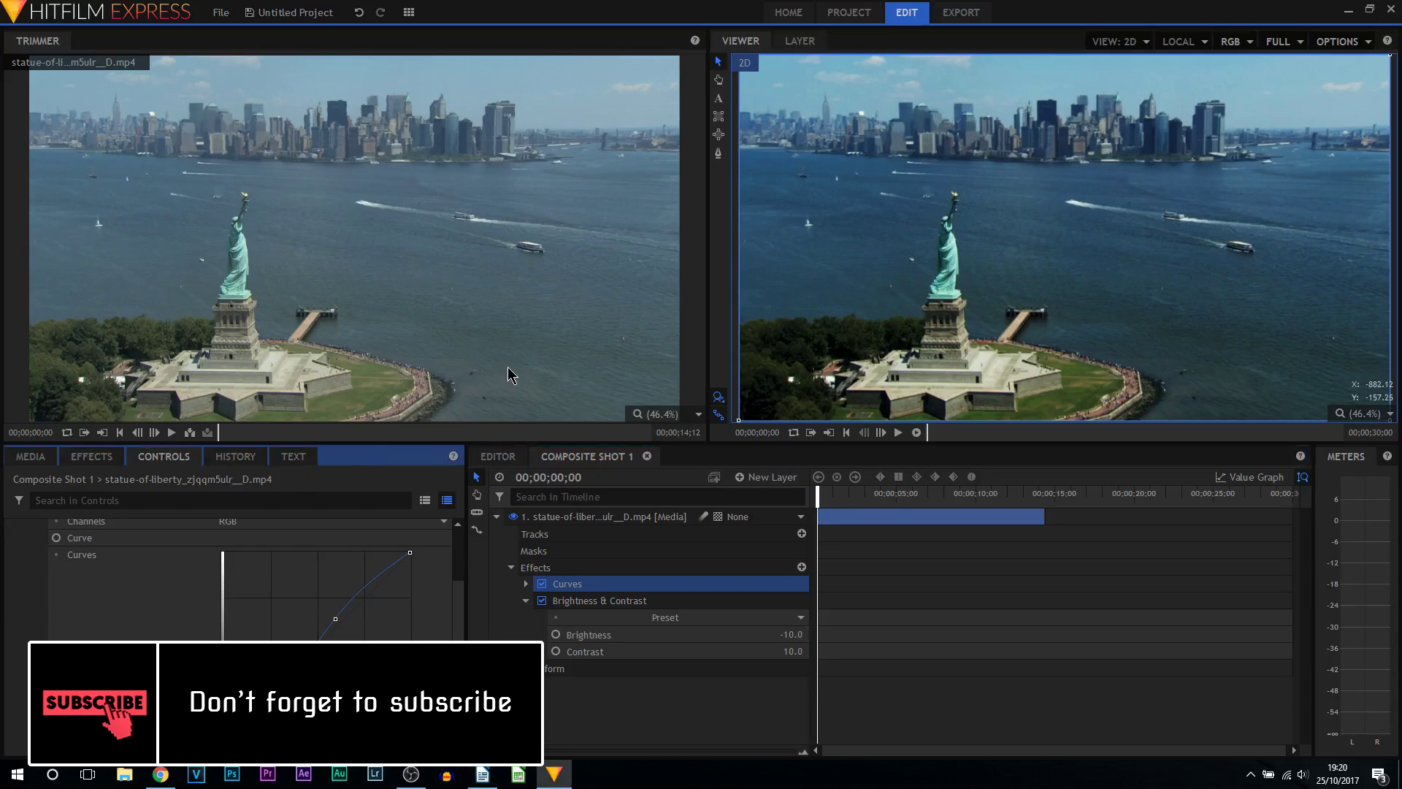
Add the Color Grading Vignette effect to the drone clip.
click(93, 457)
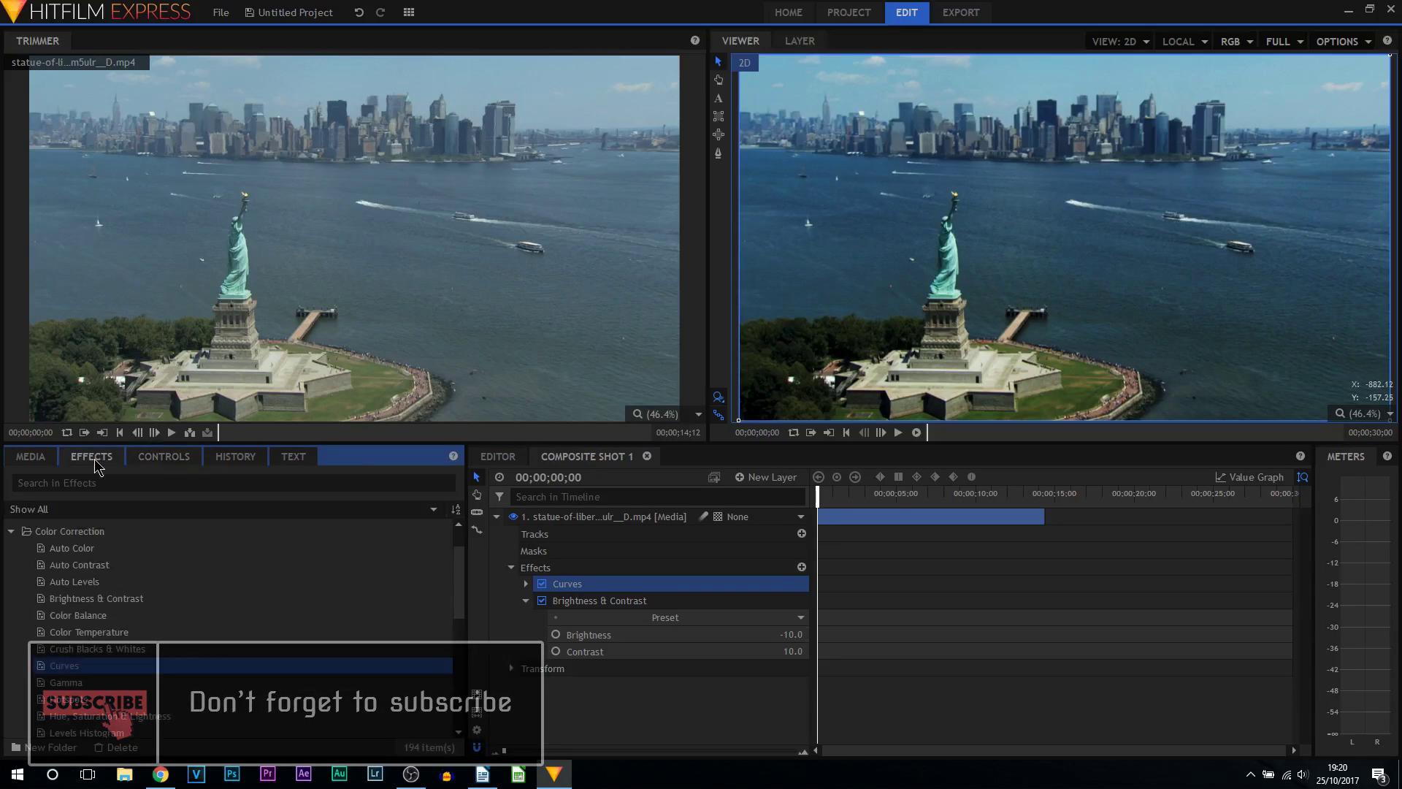
click(11, 532)
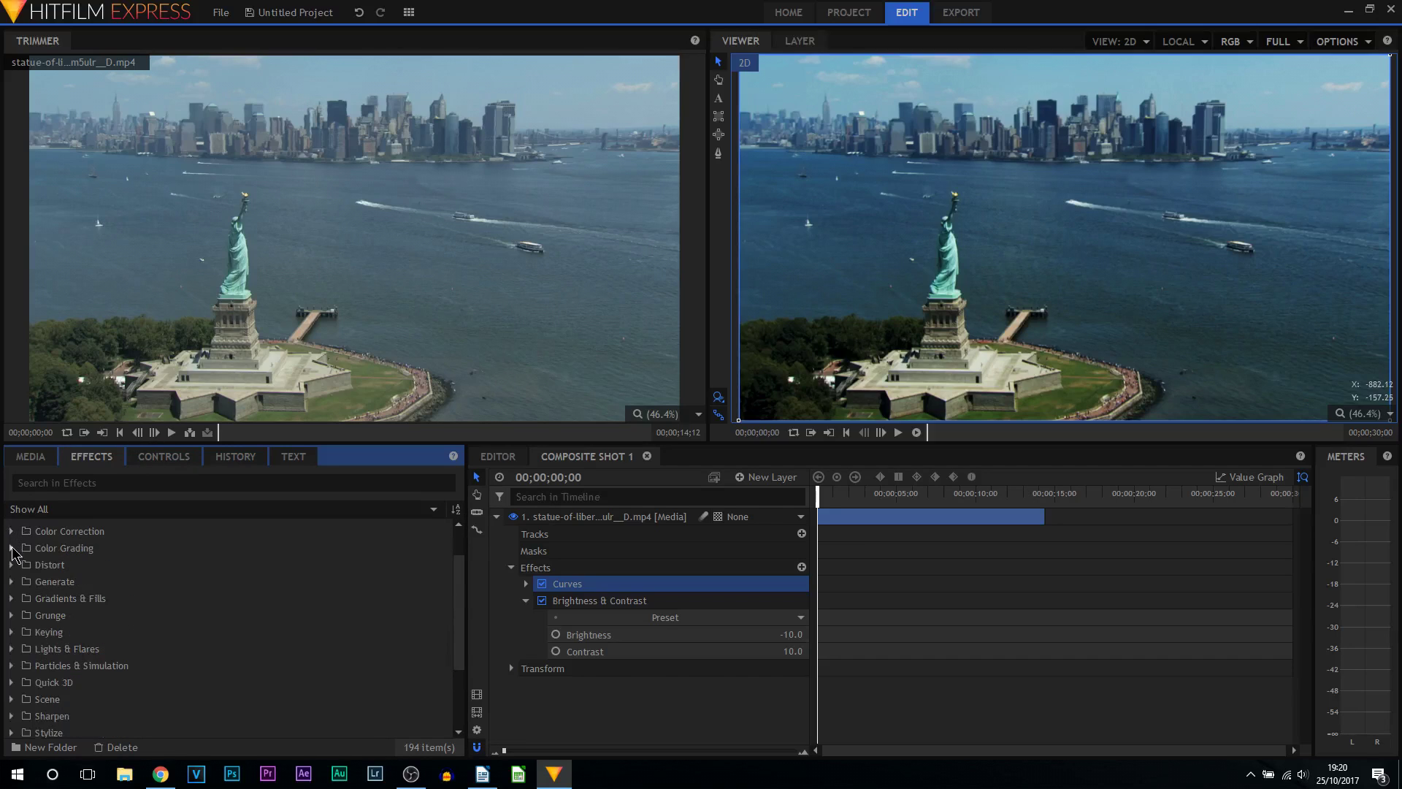
click(11, 548)
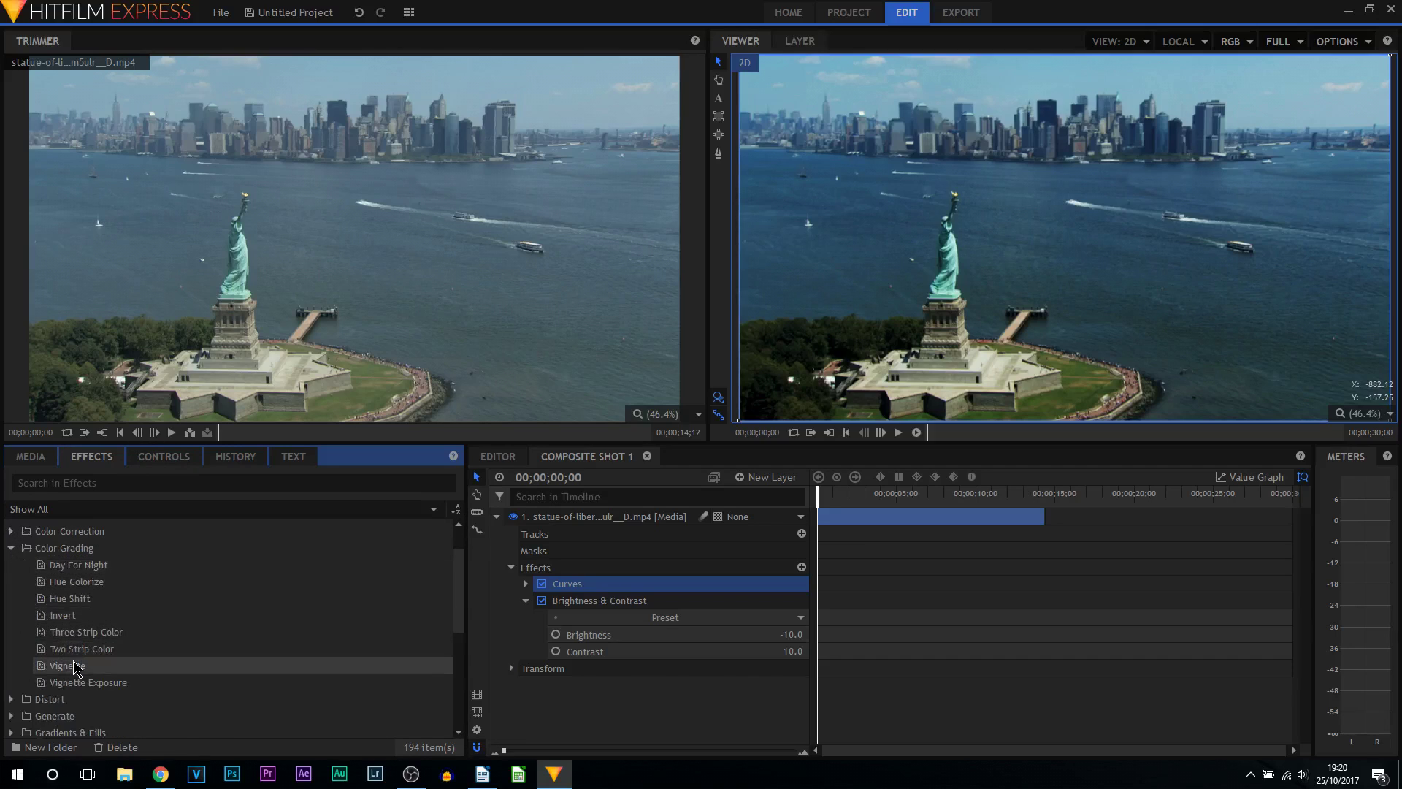
drag(60, 672, 568, 584)
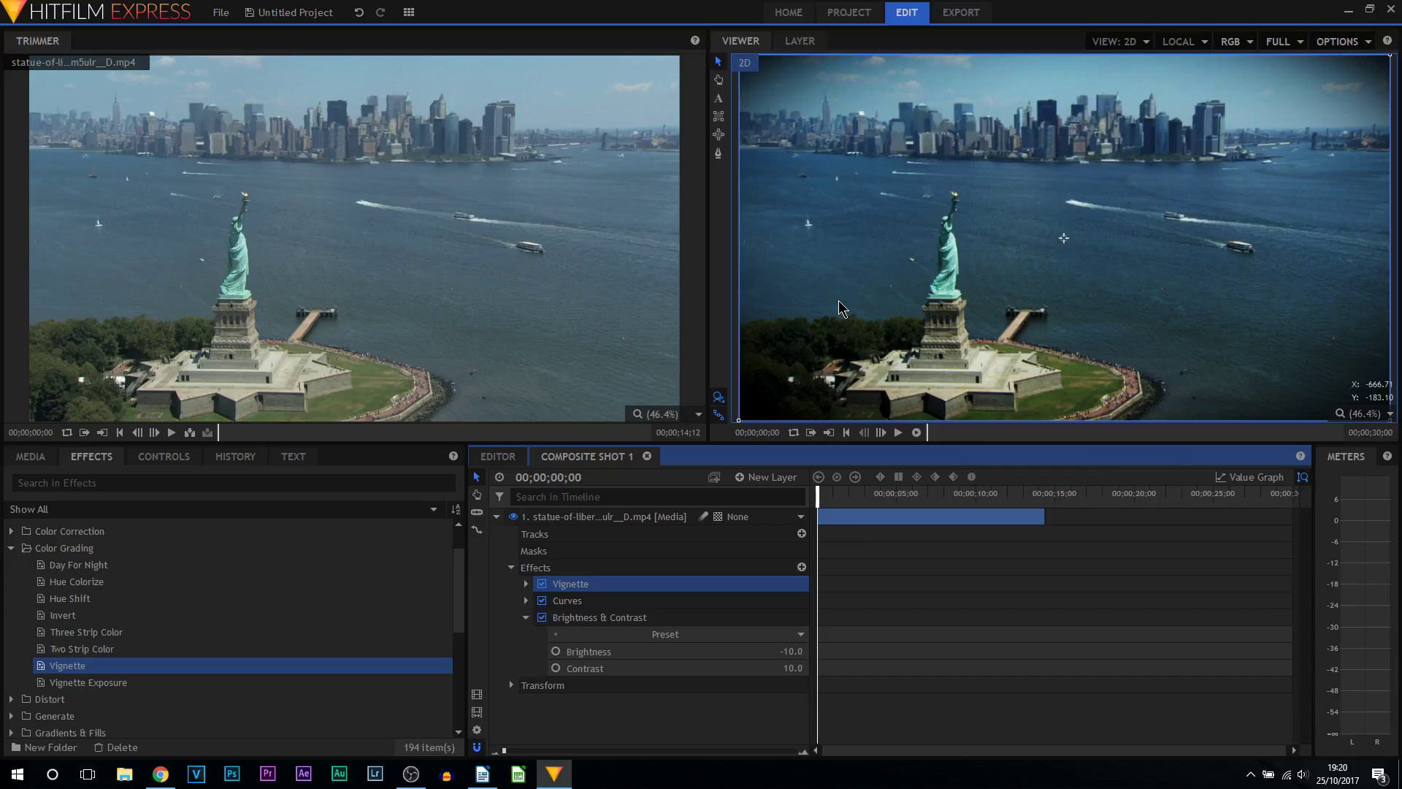
Set the Vignette Strength to 0.59.
click(526, 585)
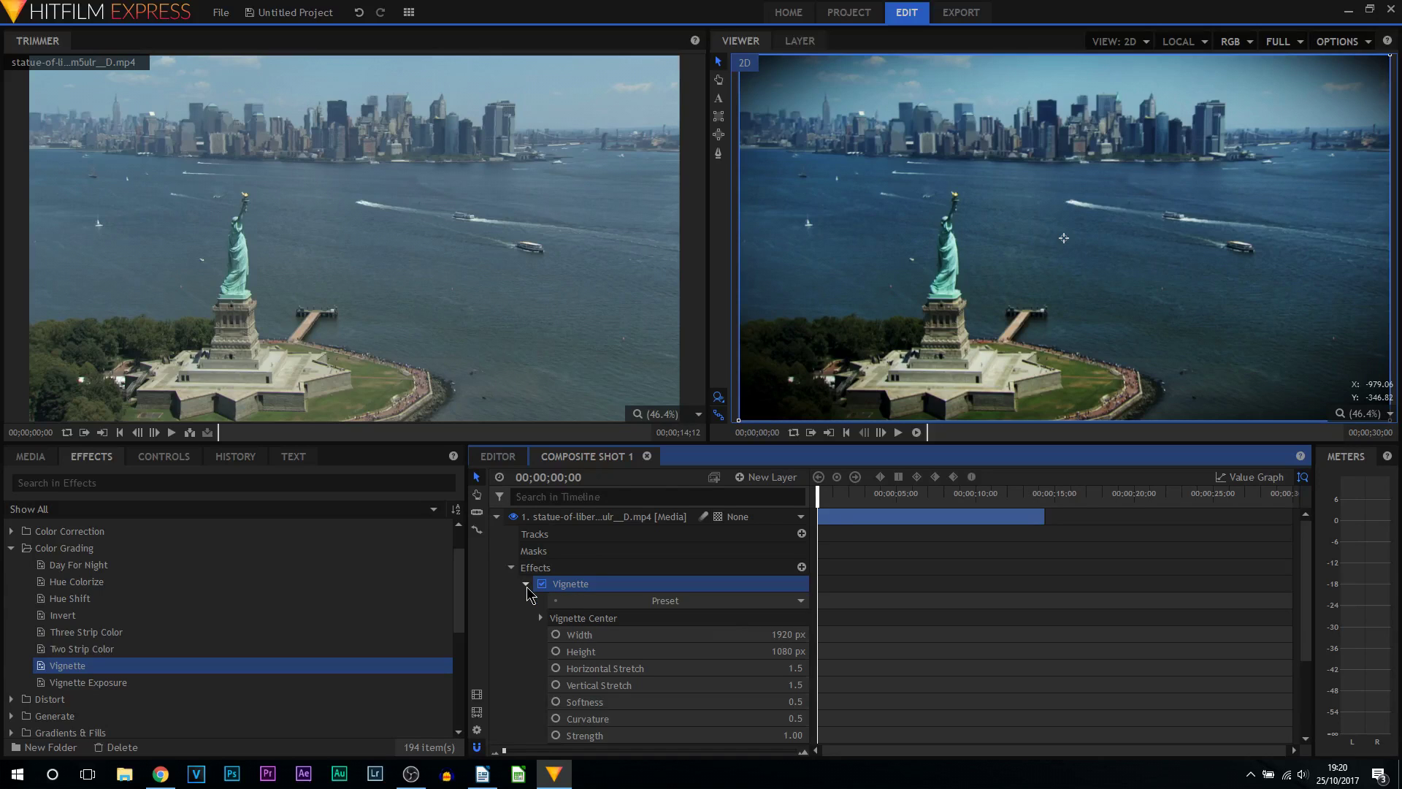
scroll(660, 666, down, 1)
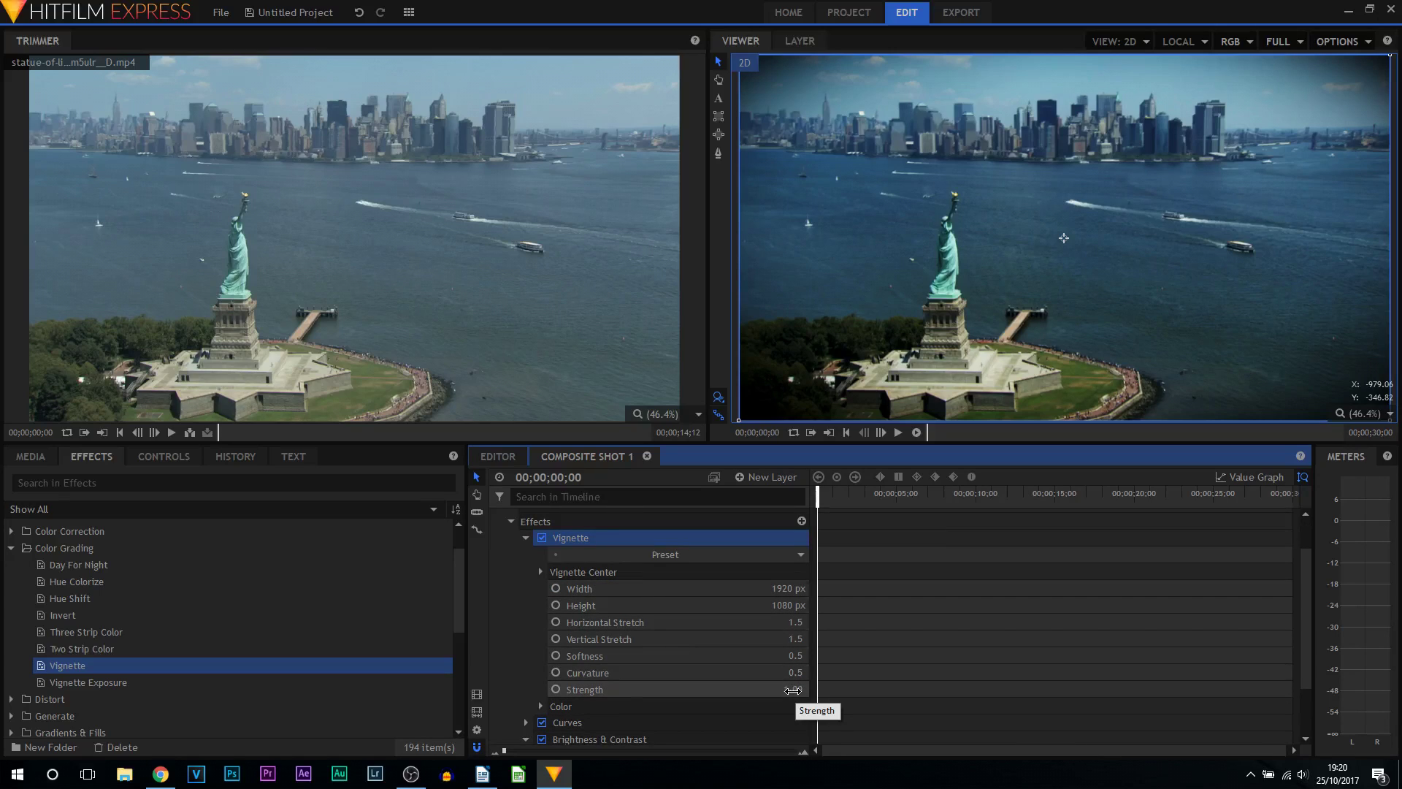
click(793, 691)
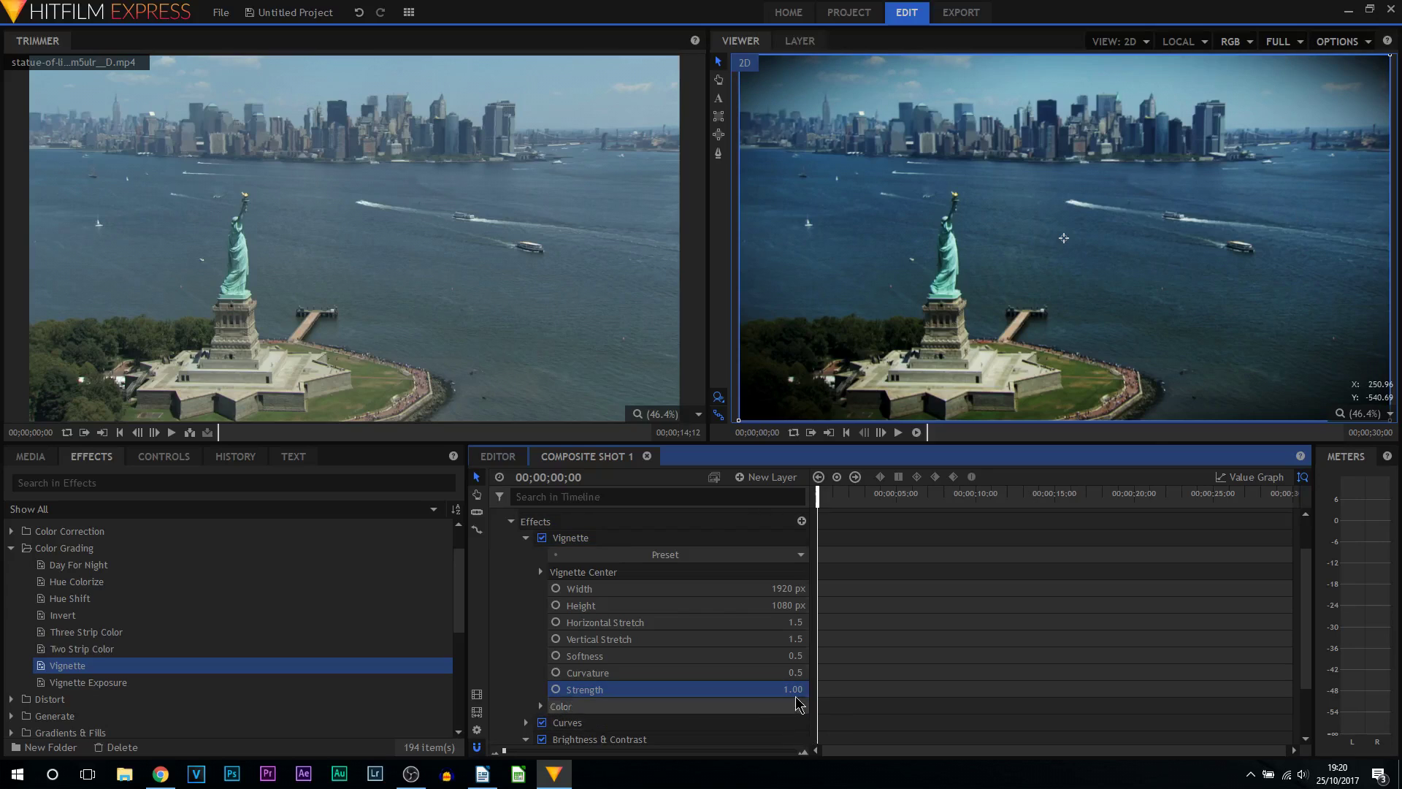
drag(796, 693, 768, 693)
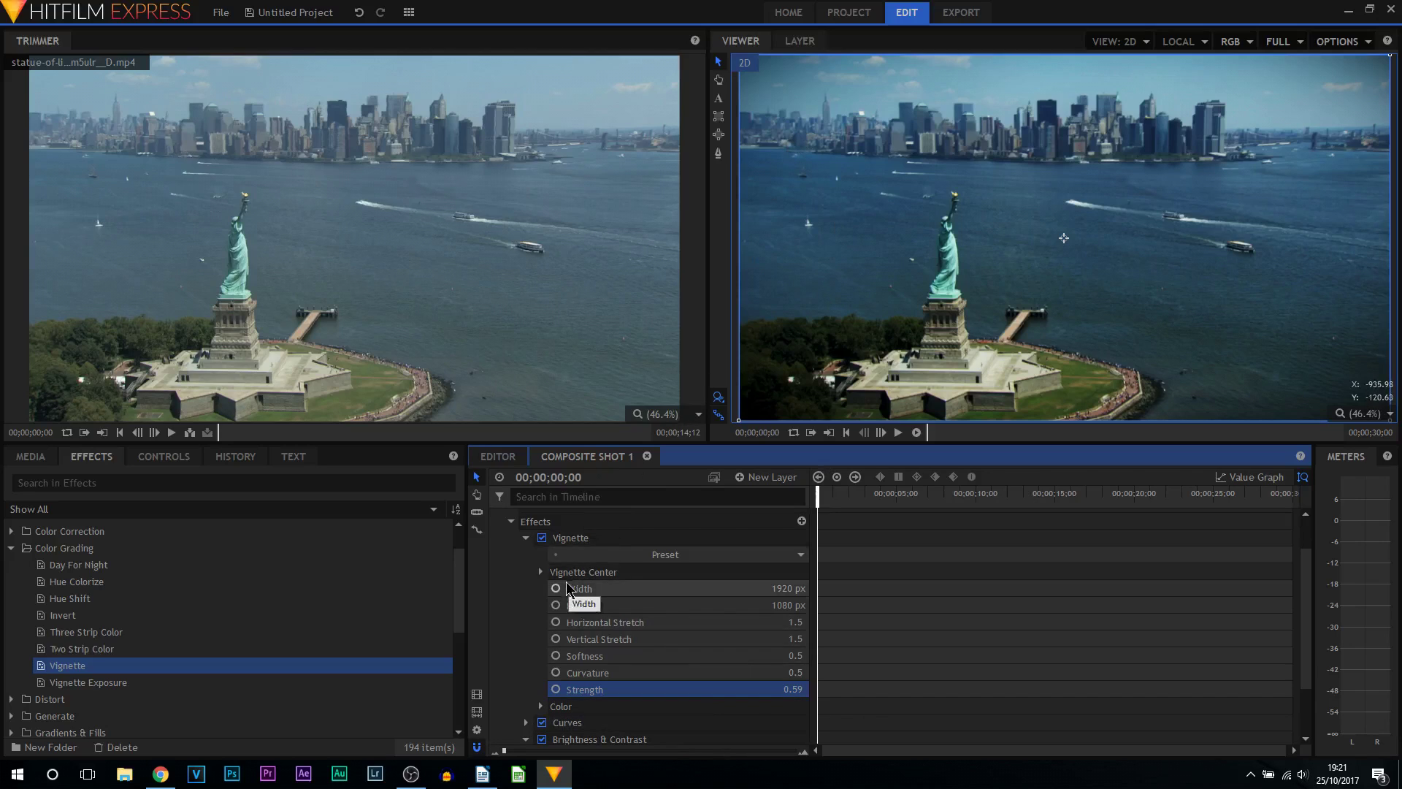
Toggle the Vignette off and on repeatedly to compare the shot, leaving it enabled.
click(543, 540)
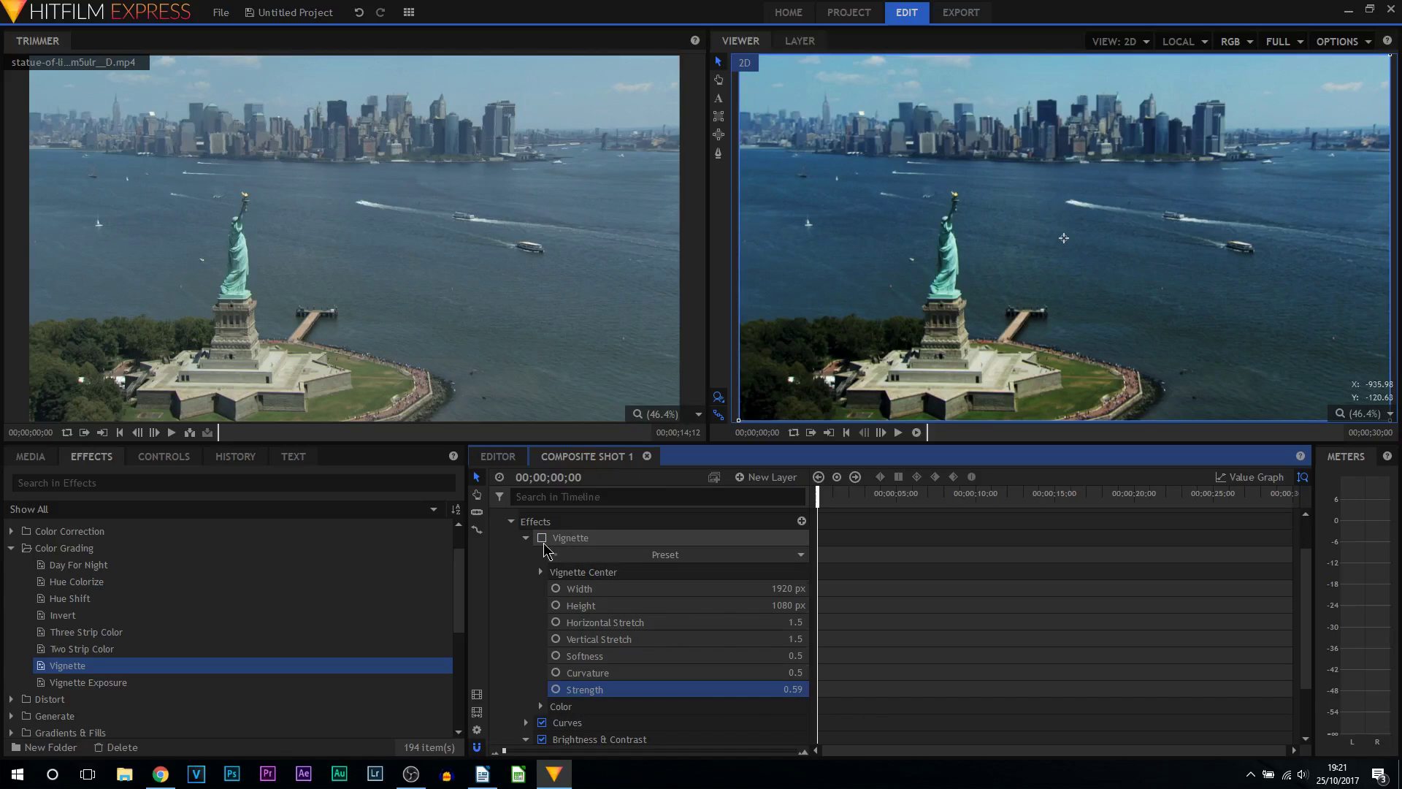
click(542, 541)
click(542, 540)
click(543, 540)
click(543, 541)
click(543, 541)
click(543, 541)
click(543, 541)
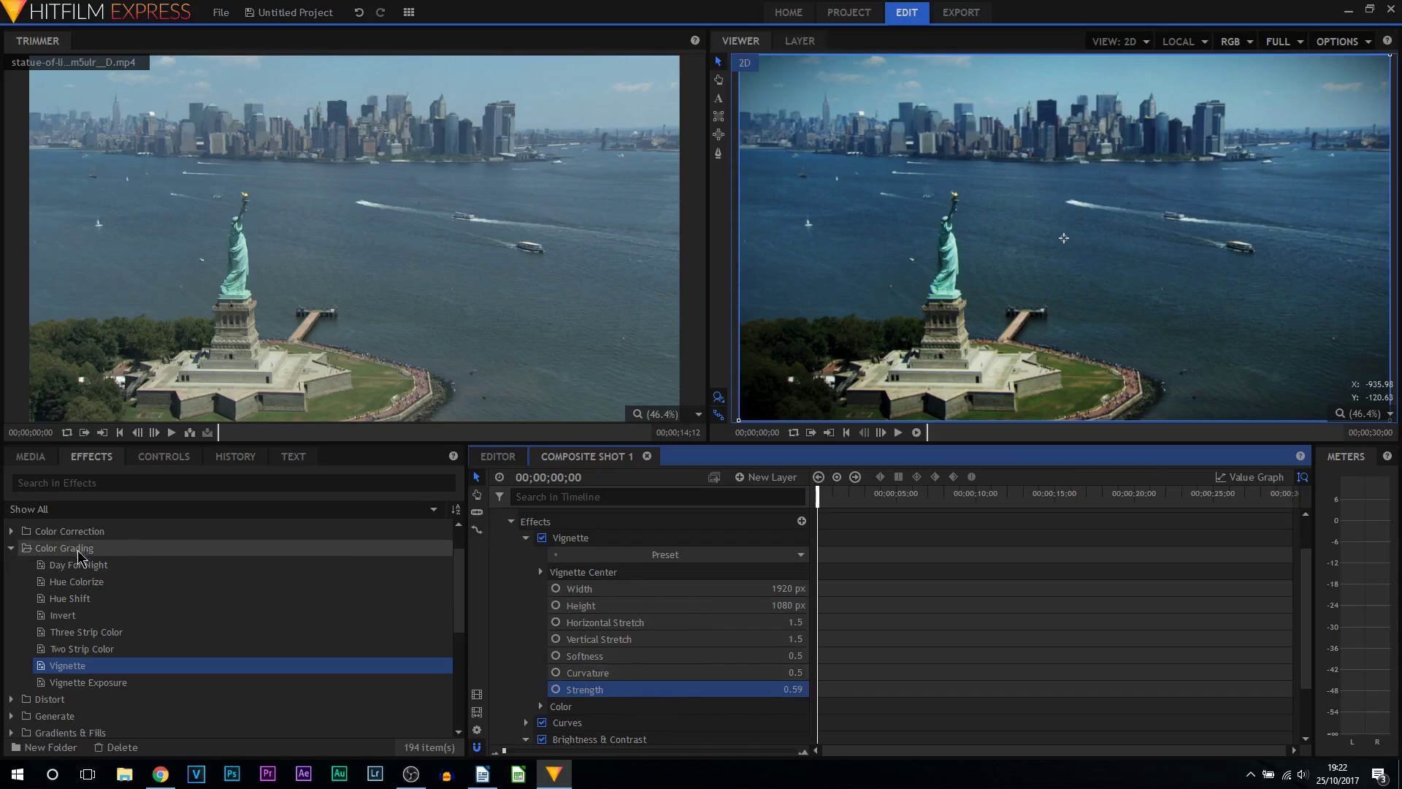
Apply the Generate > Letterbox effect to the clip.
click(11, 548)
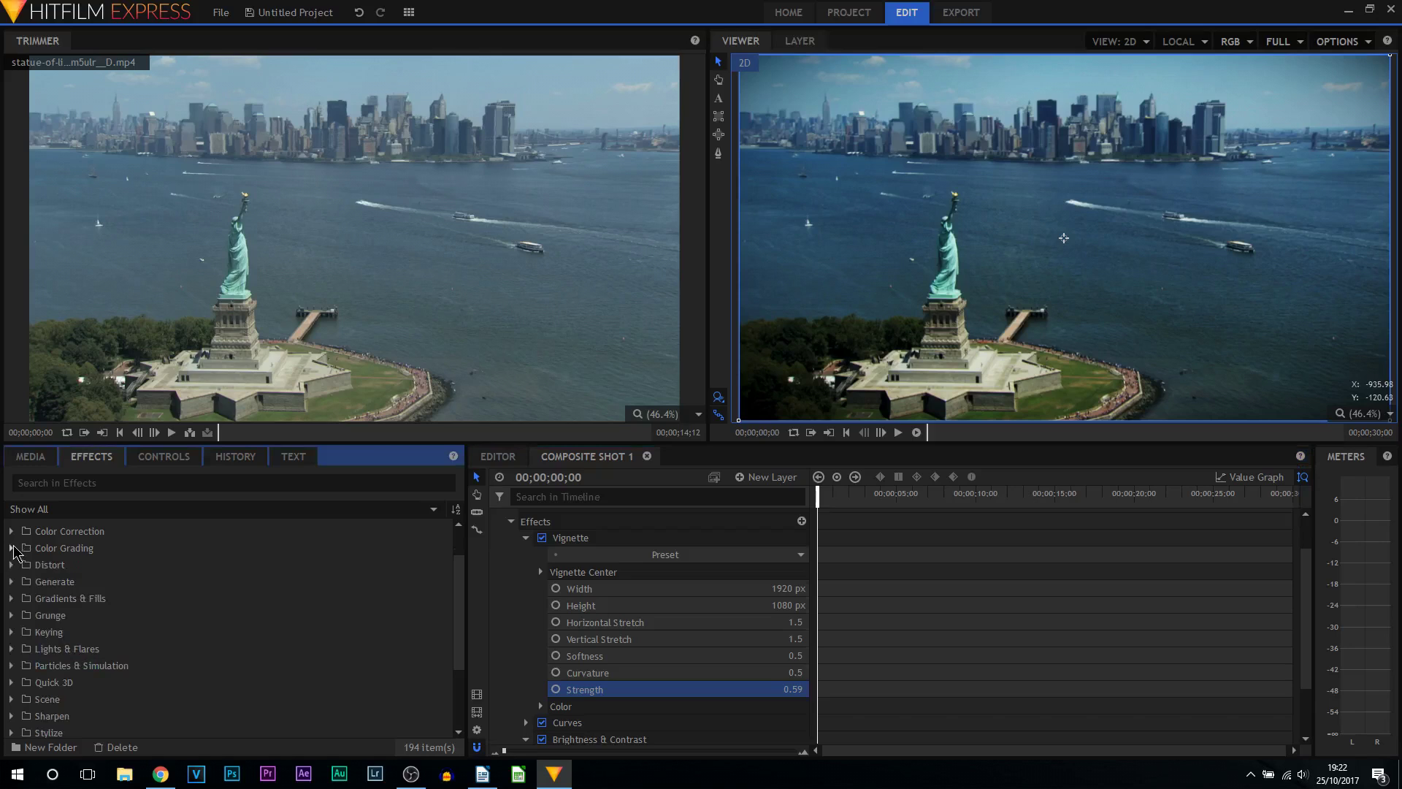
click(11, 582)
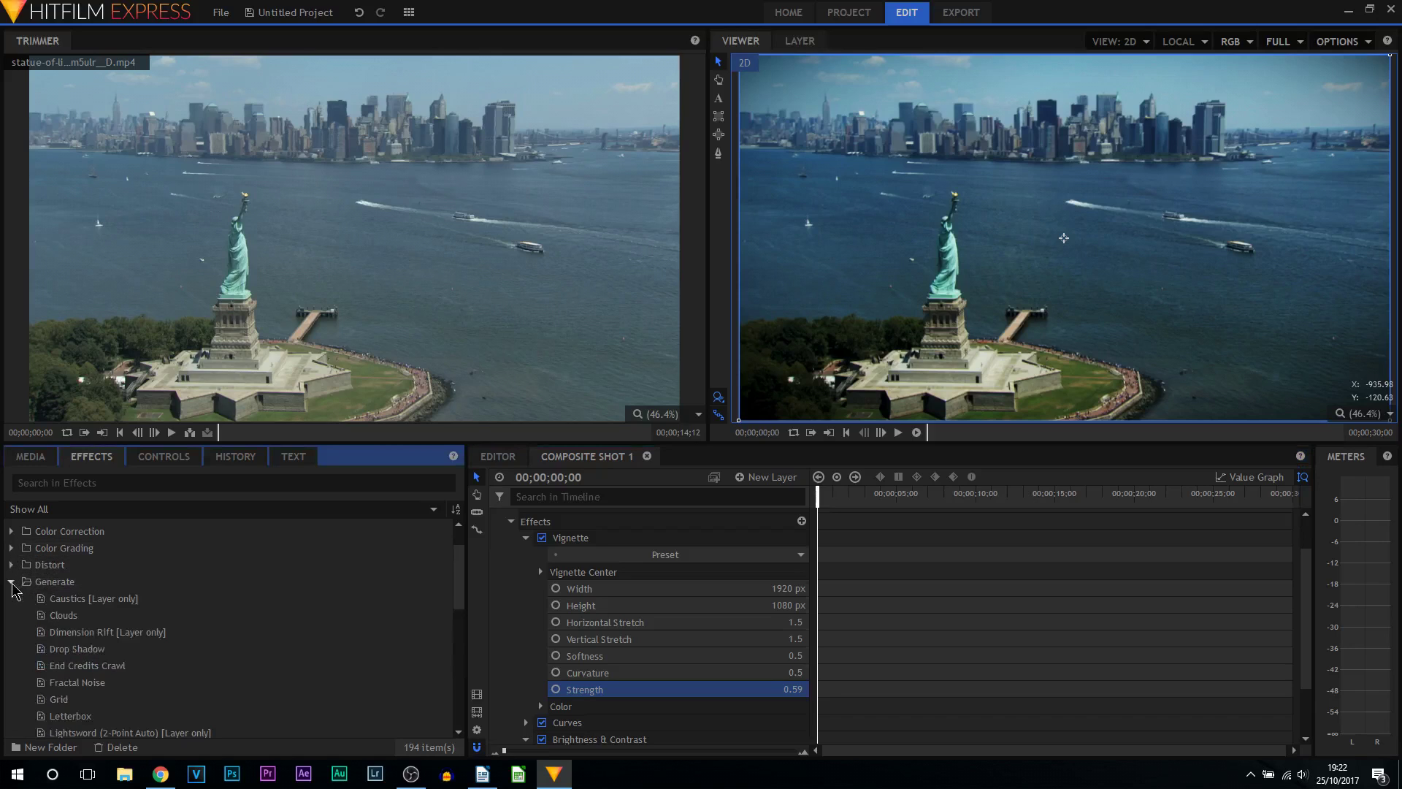
scroll(73, 642, down, 1)
click(88, 669)
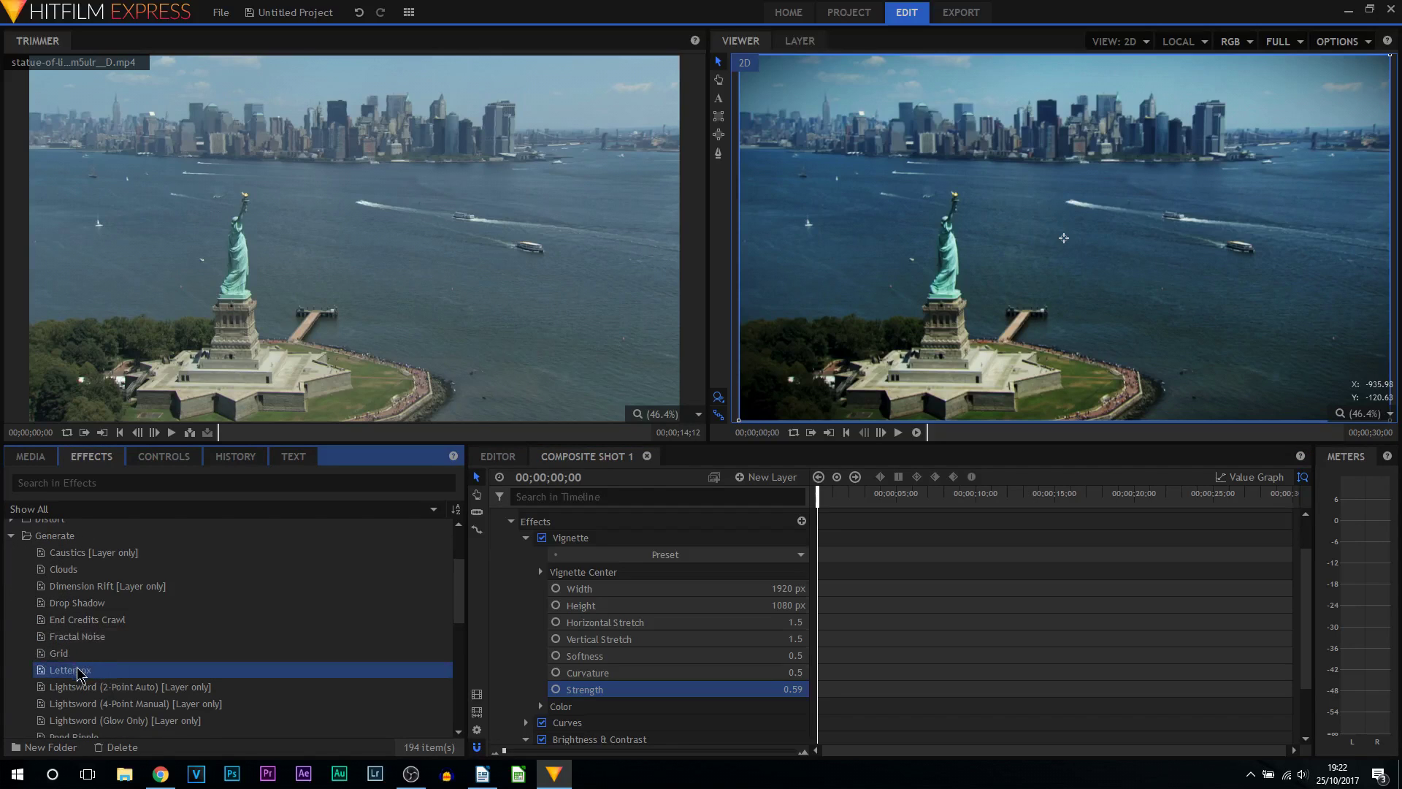
drag(74, 674, 627, 622)
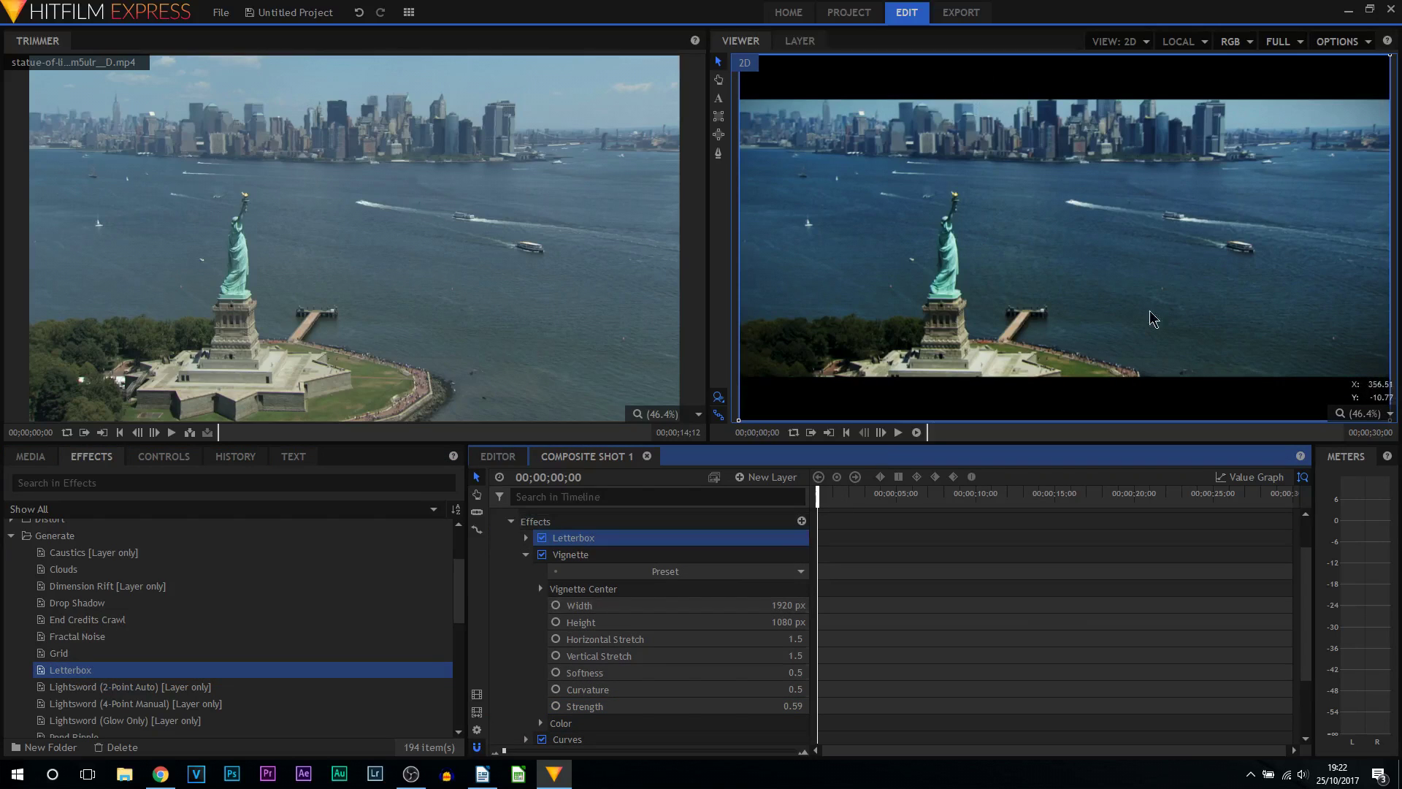
Collapse the Vignette and view the Letterbox settings, with its 2.35:1 Aspect Ratio choices listed.
click(526, 554)
click(525, 584)
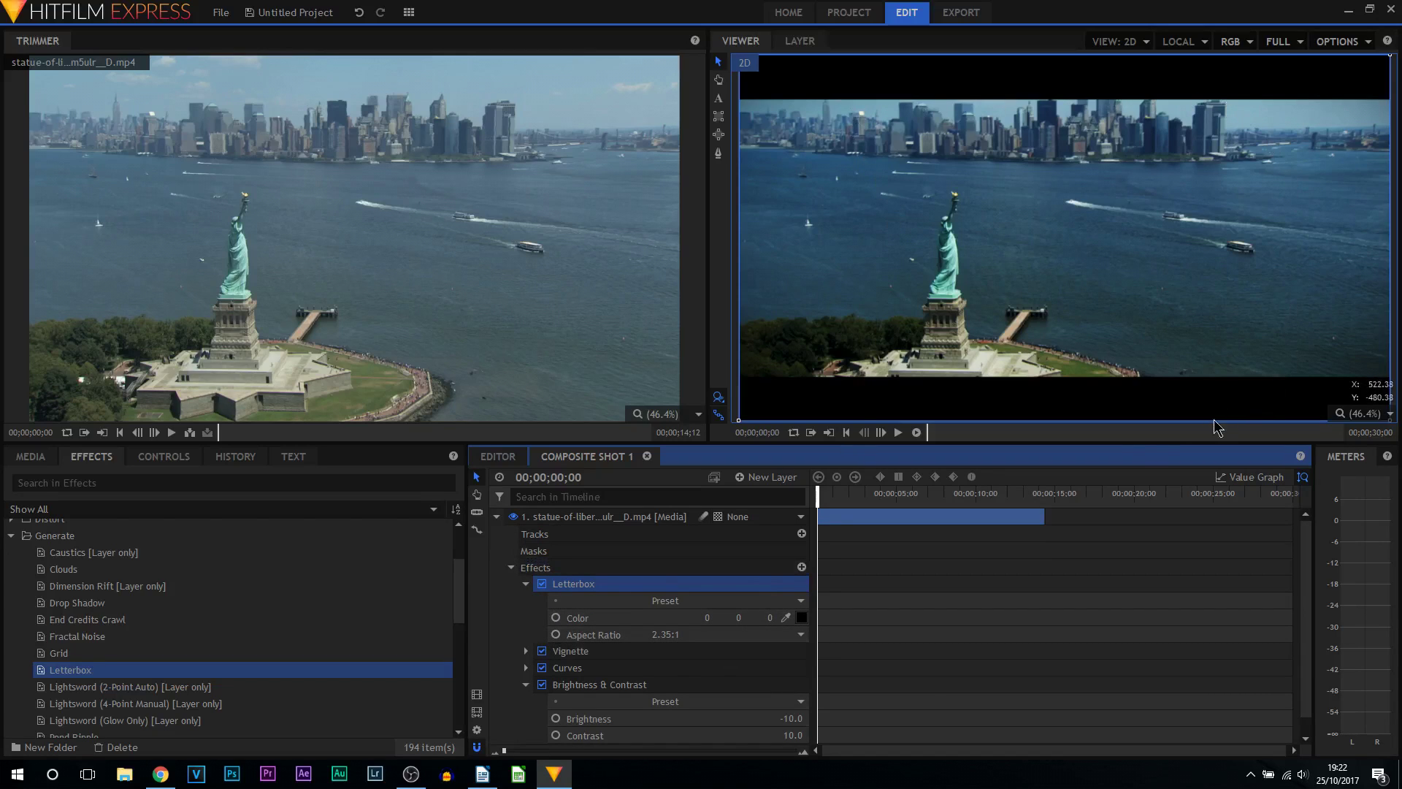
scroll(1096, 277, down, 1)
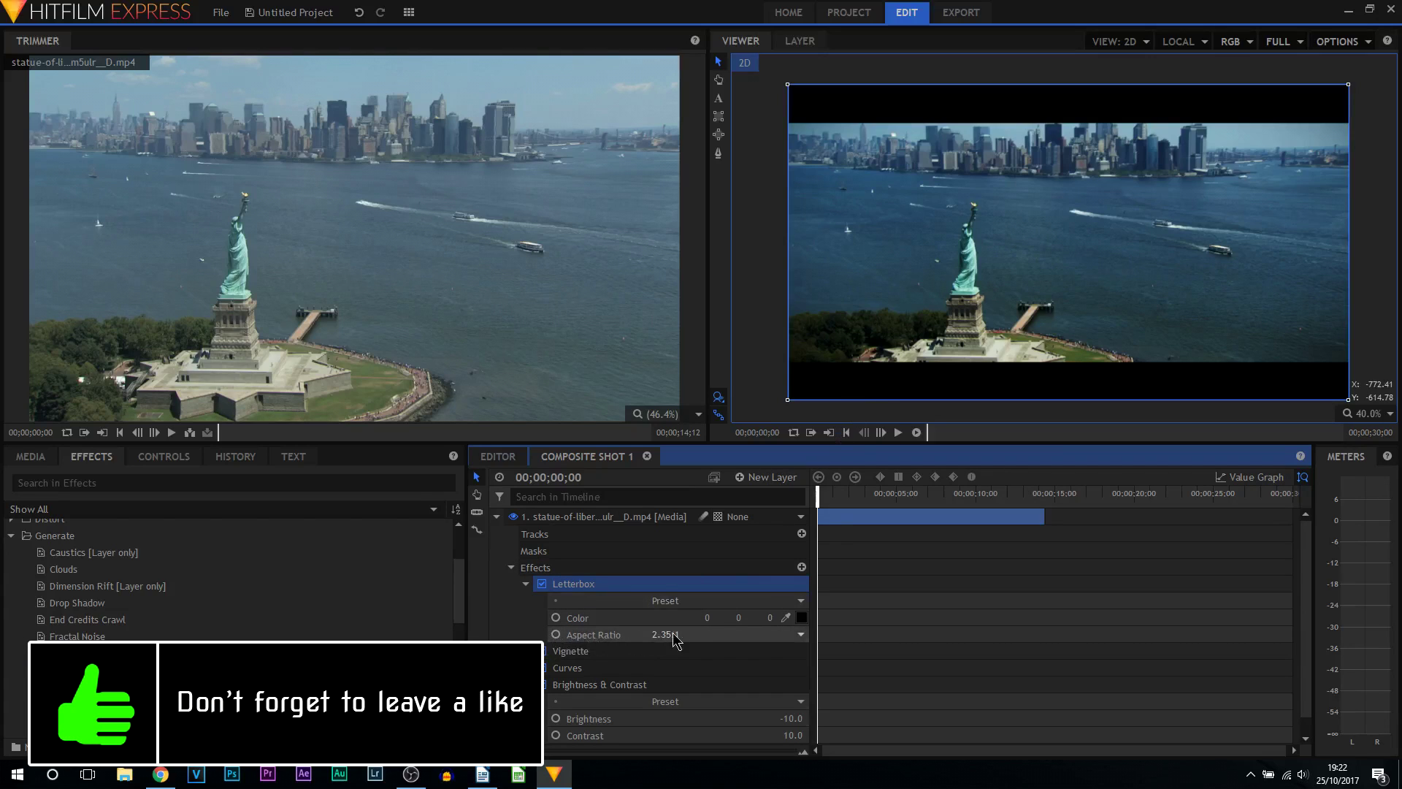
click(754, 633)
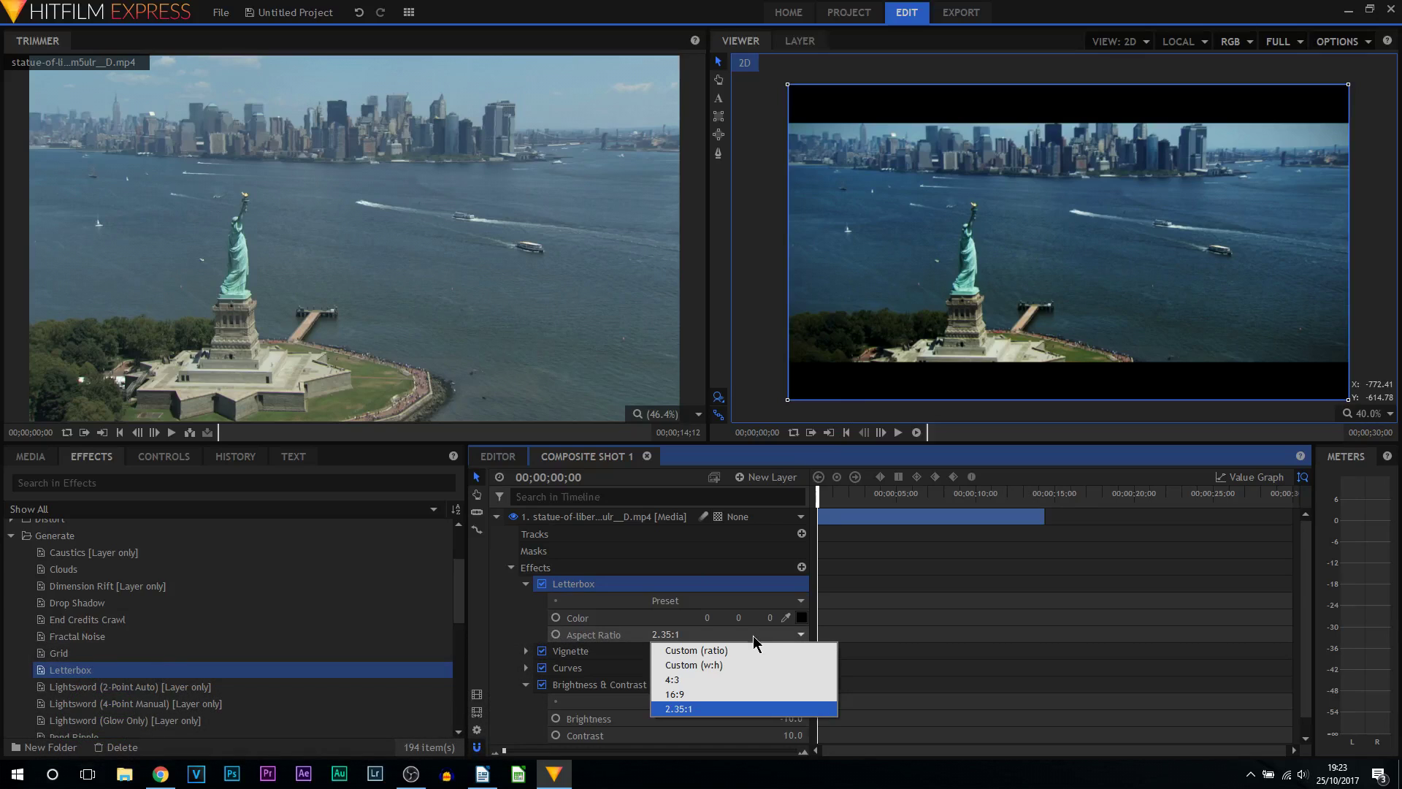
Set the Letterbox Aspect Ratio to Custom (w:h) with Width 18.58 and Height 9.00.
click(718, 666)
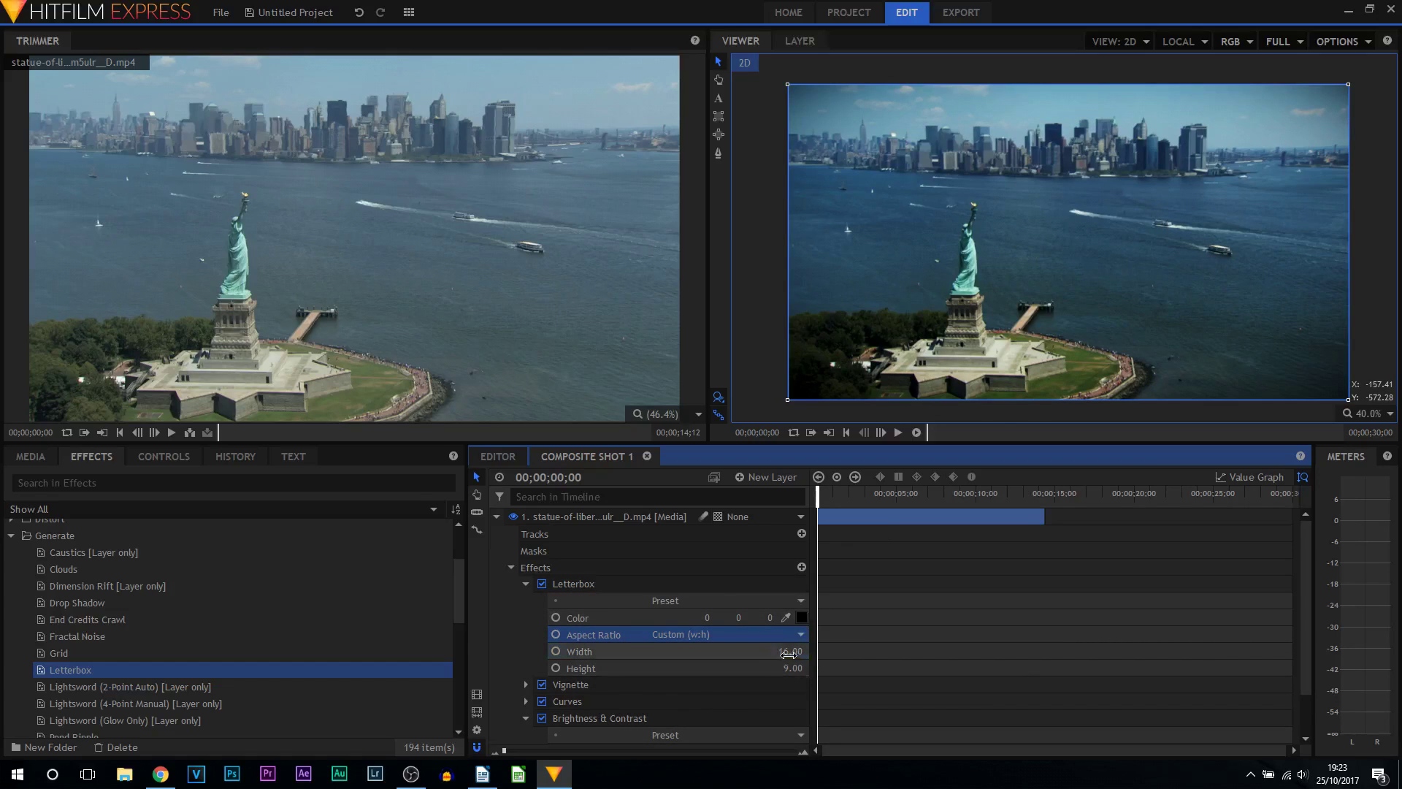
mouse_move(791, 651)
mouse_down()
mouse_move(840, 651)
mouse_move(810, 654)
mouse_move(800, 673)
mouse_up()
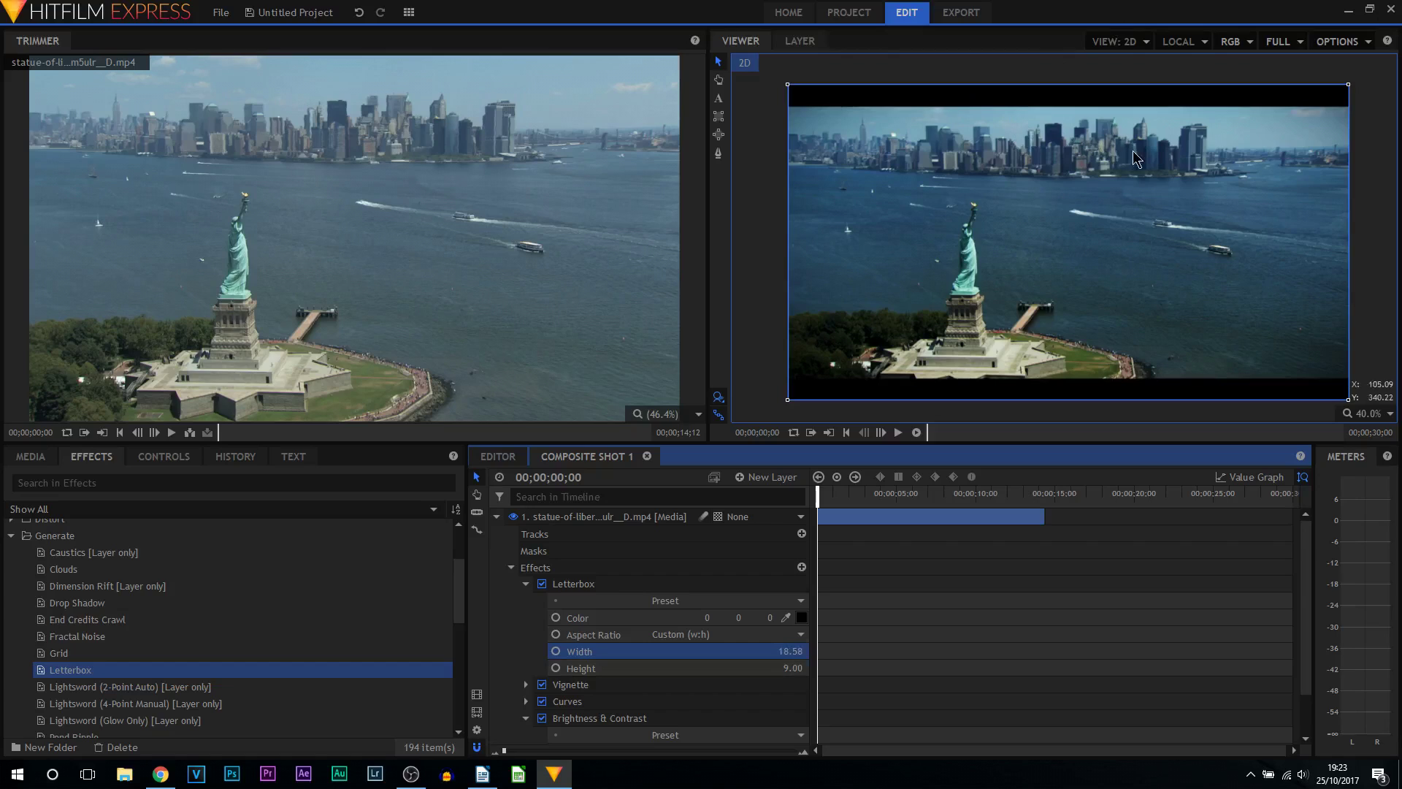
Play the letterboxed clip, pause at 00;00;06;16, and collapse then re-expand the effects list.
click(900, 433)
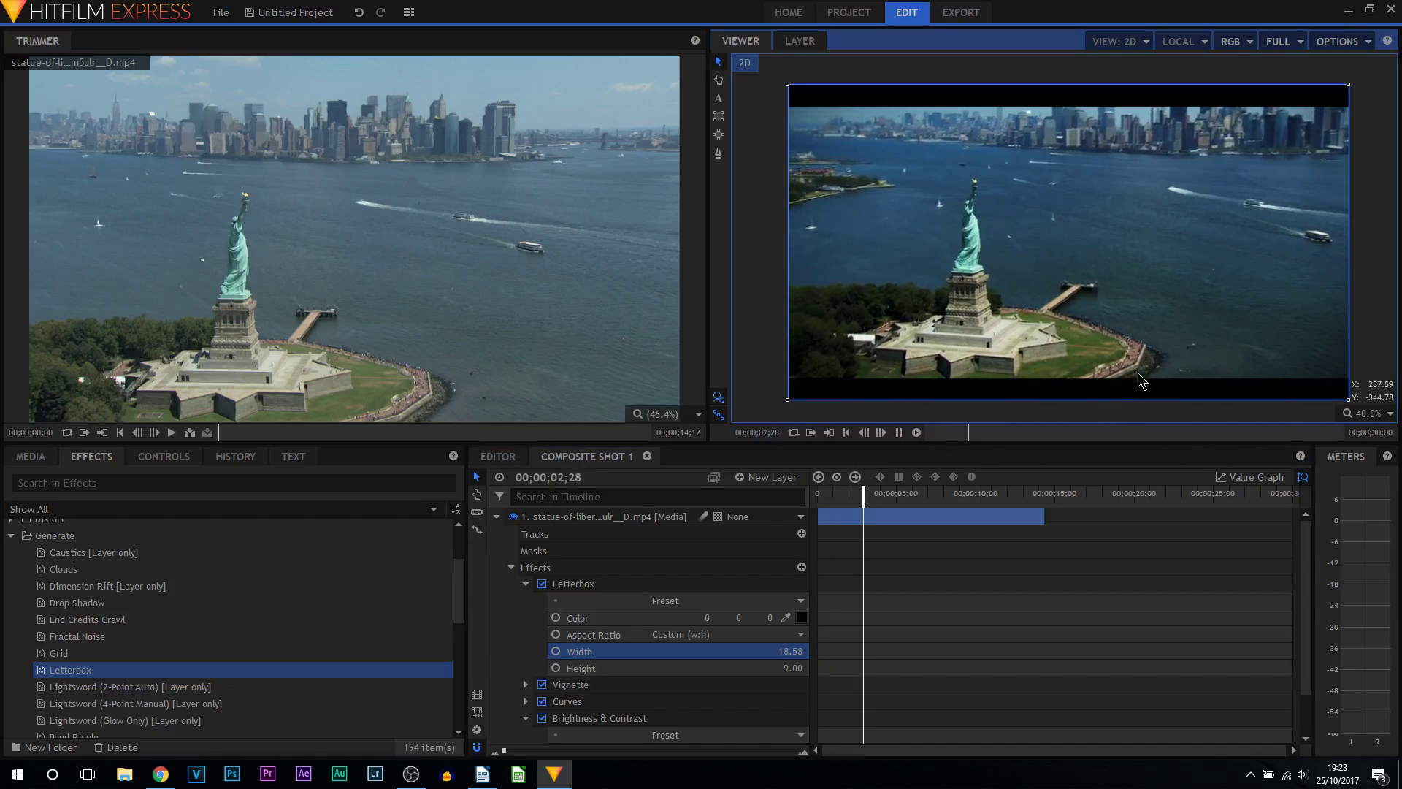
click(899, 435)
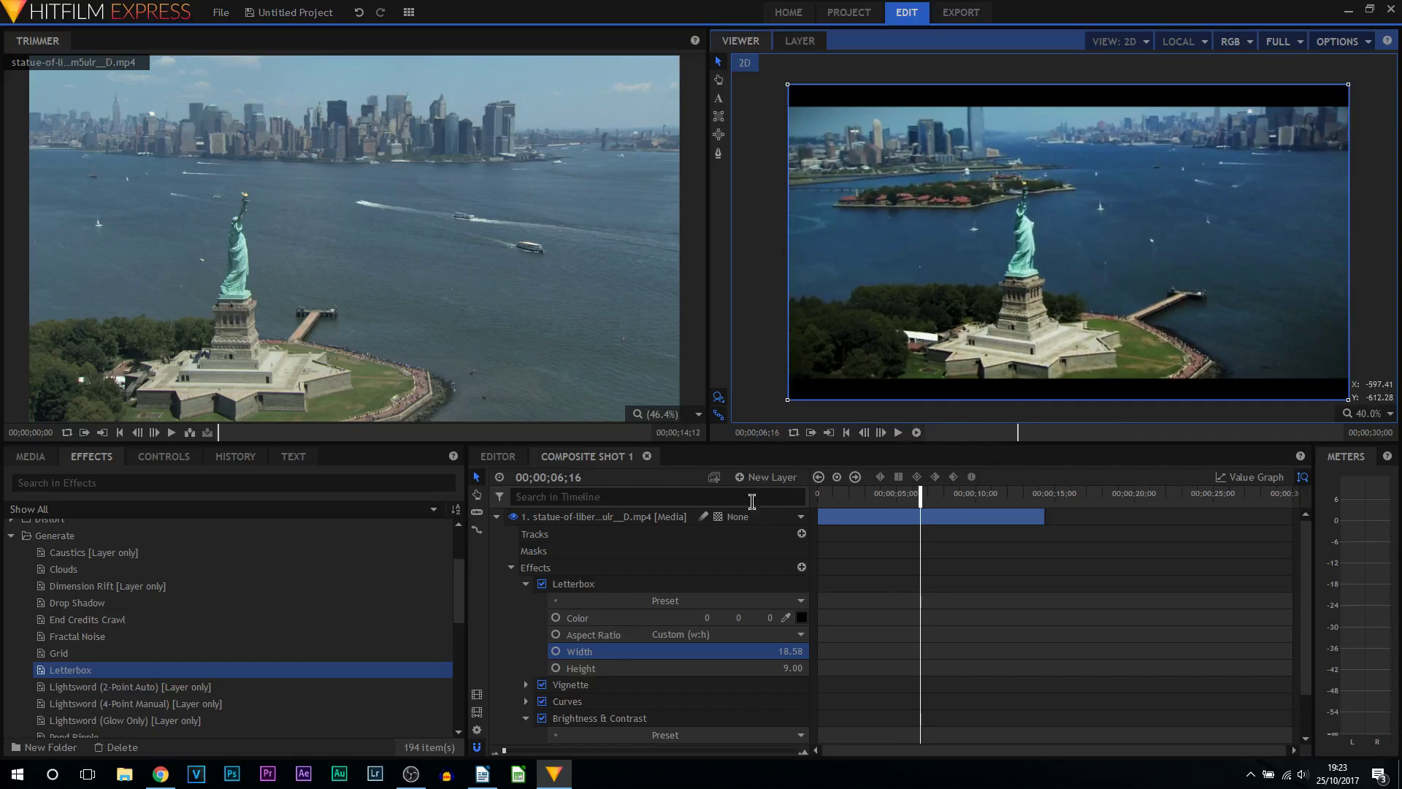
click(512, 567)
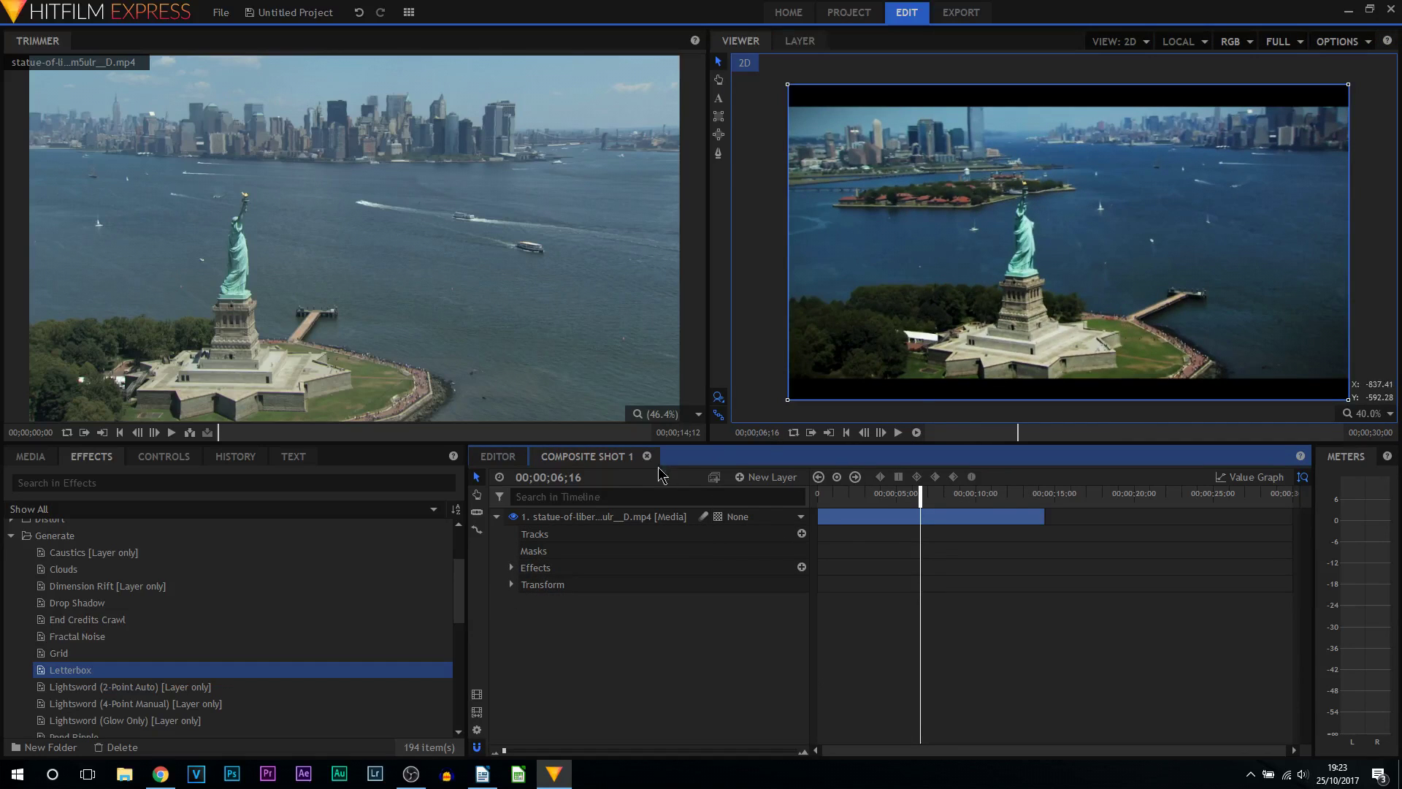
click(511, 567)
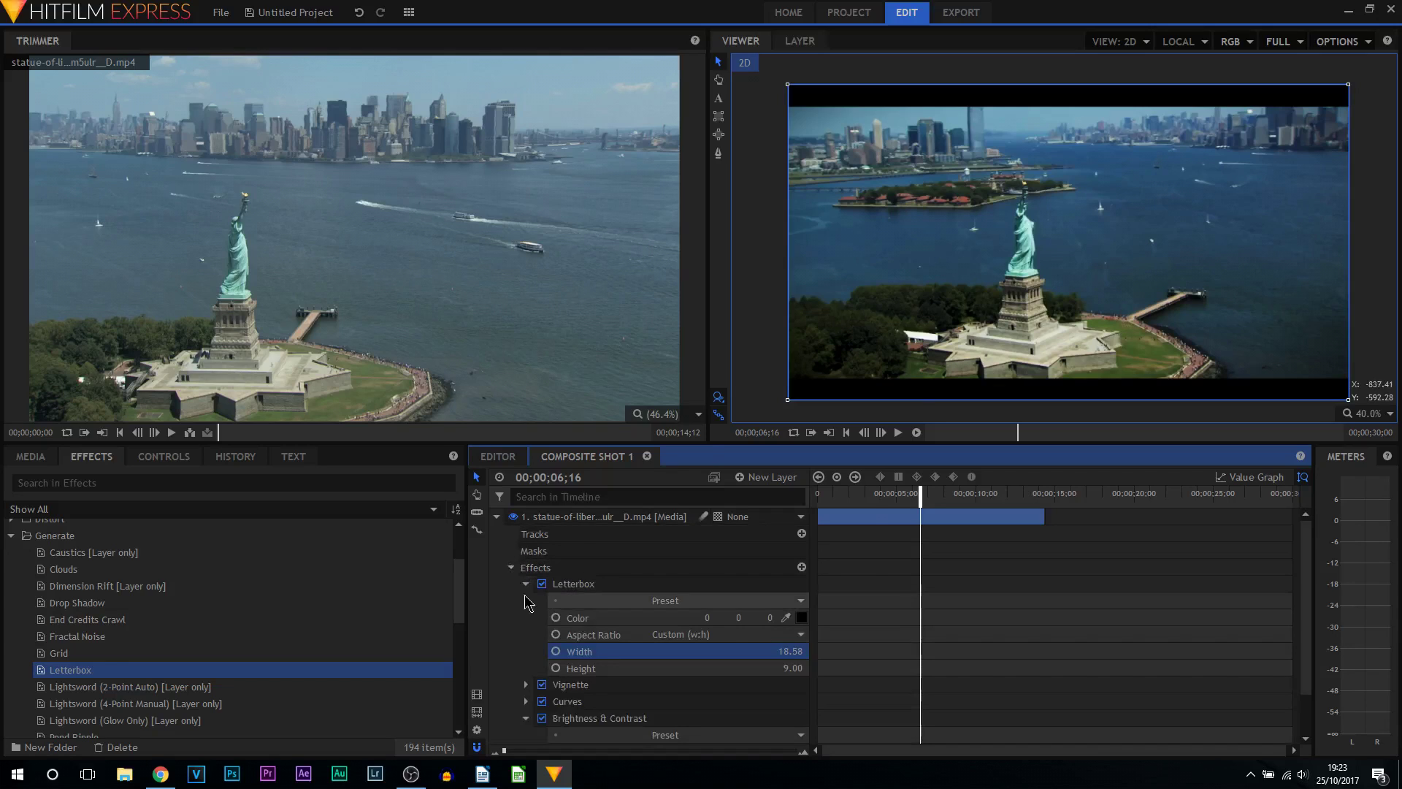
Collapse the effect settings and uncheck Letterbox, Vignette, Curves and Brightness & Contrast.
click(525, 584)
click(526, 634)
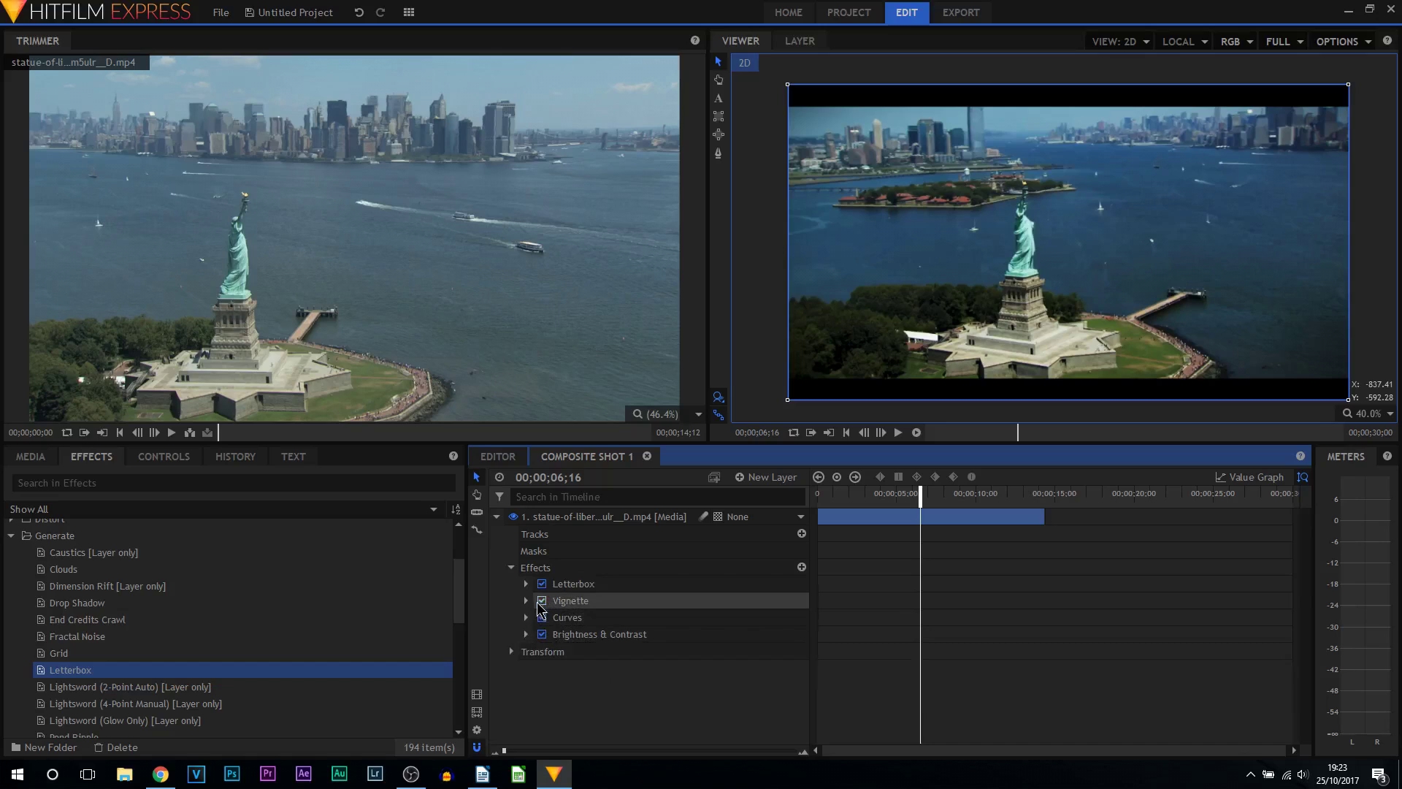
click(542, 584)
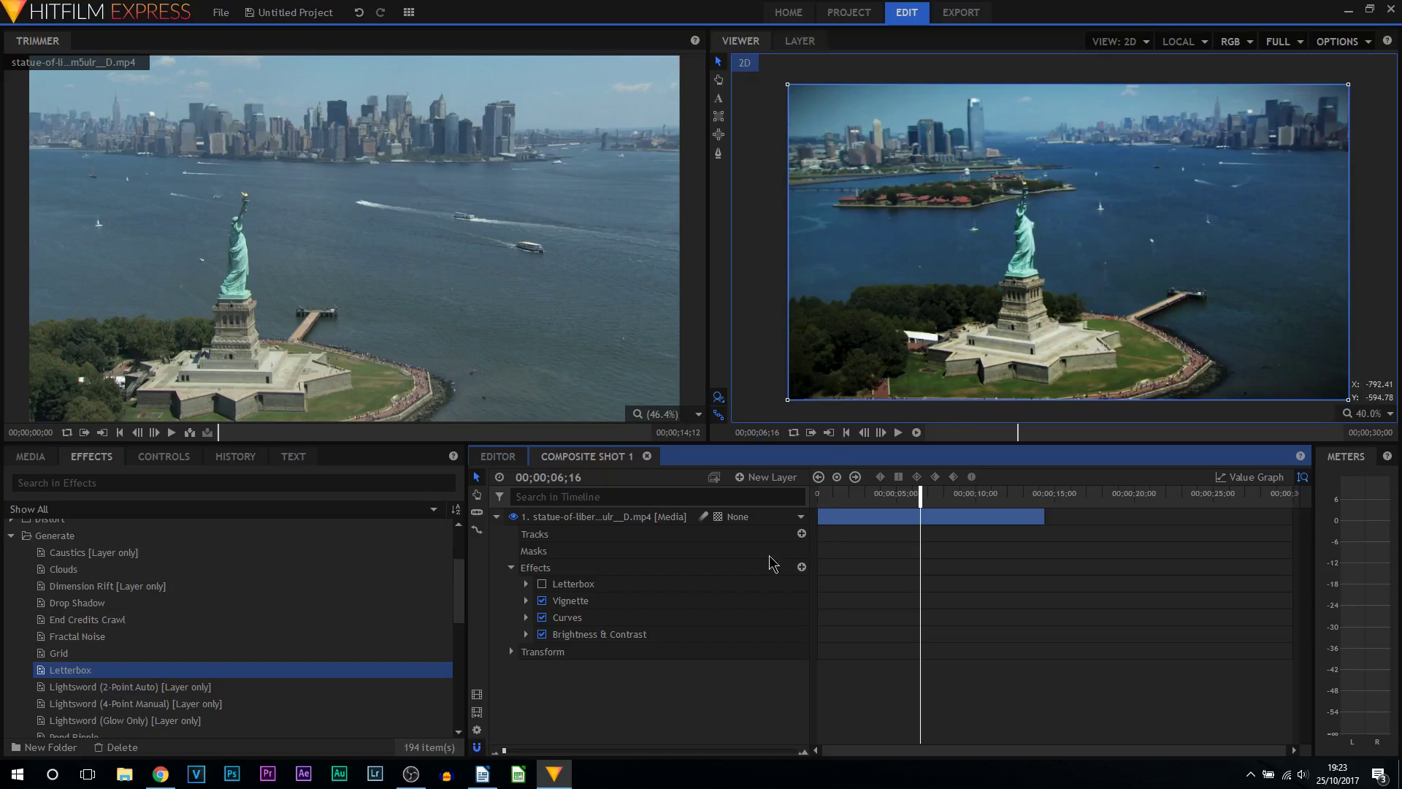
click(542, 601)
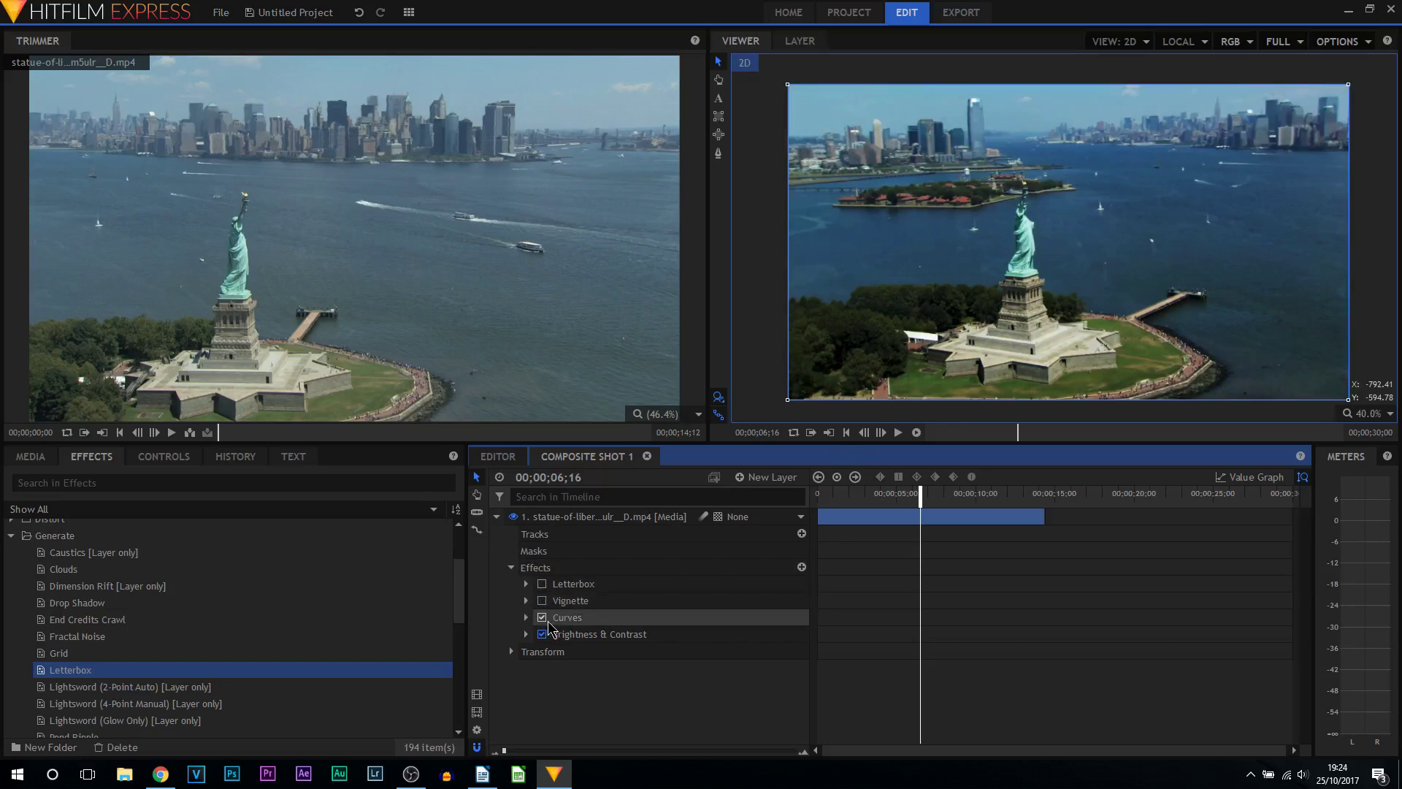
click(542, 618)
click(543, 634)
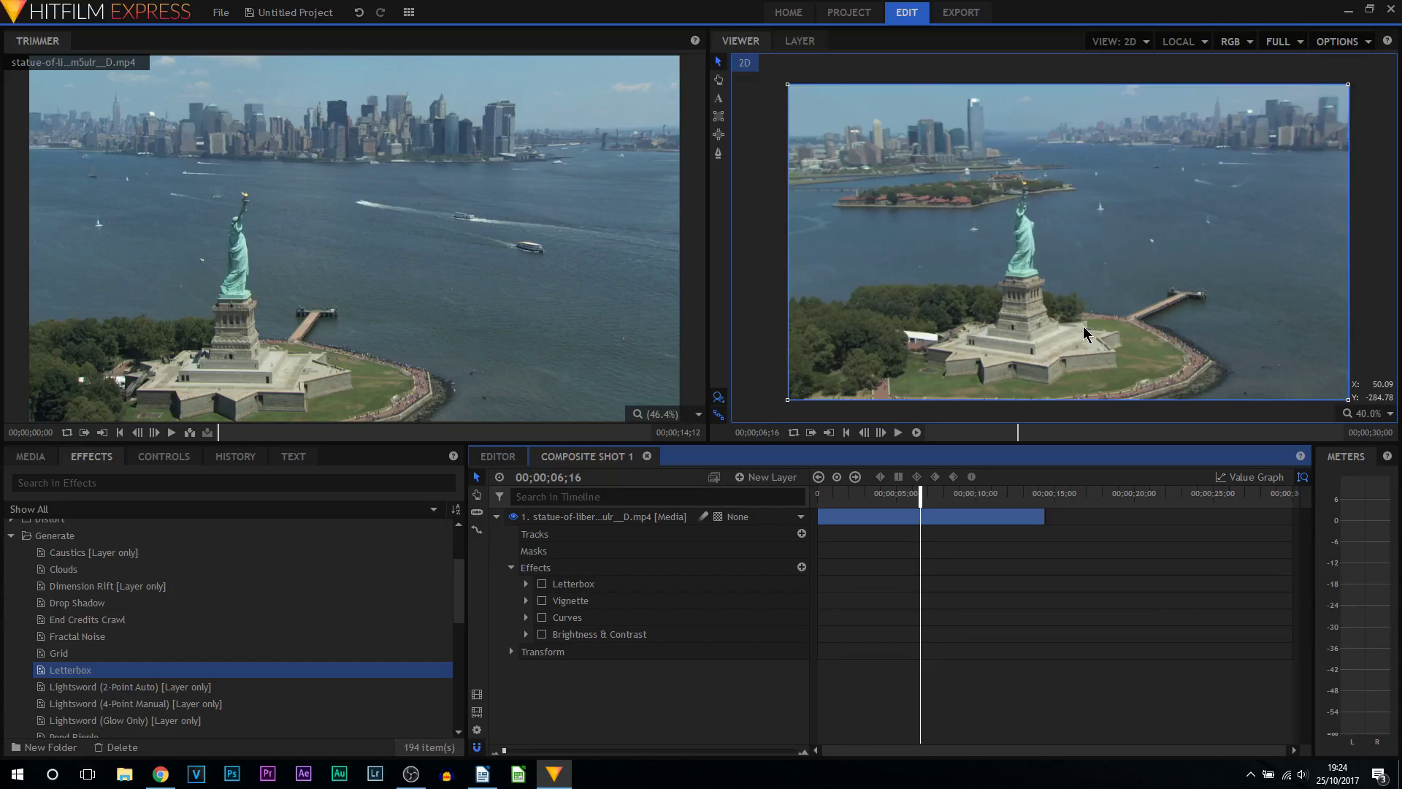
Re-enable Brightness & Contrast, toggling it off and on twice to compare.
click(543, 635)
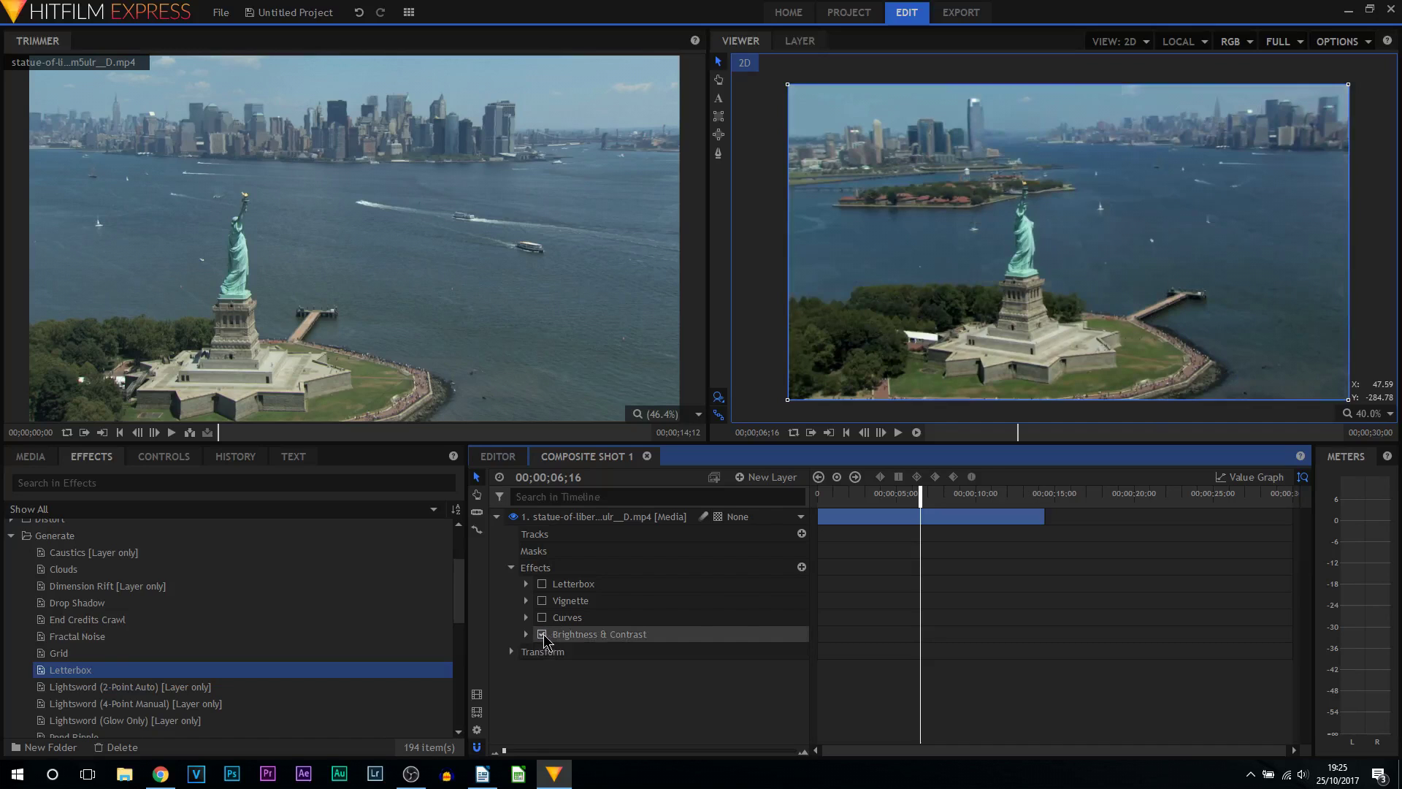
click(542, 634)
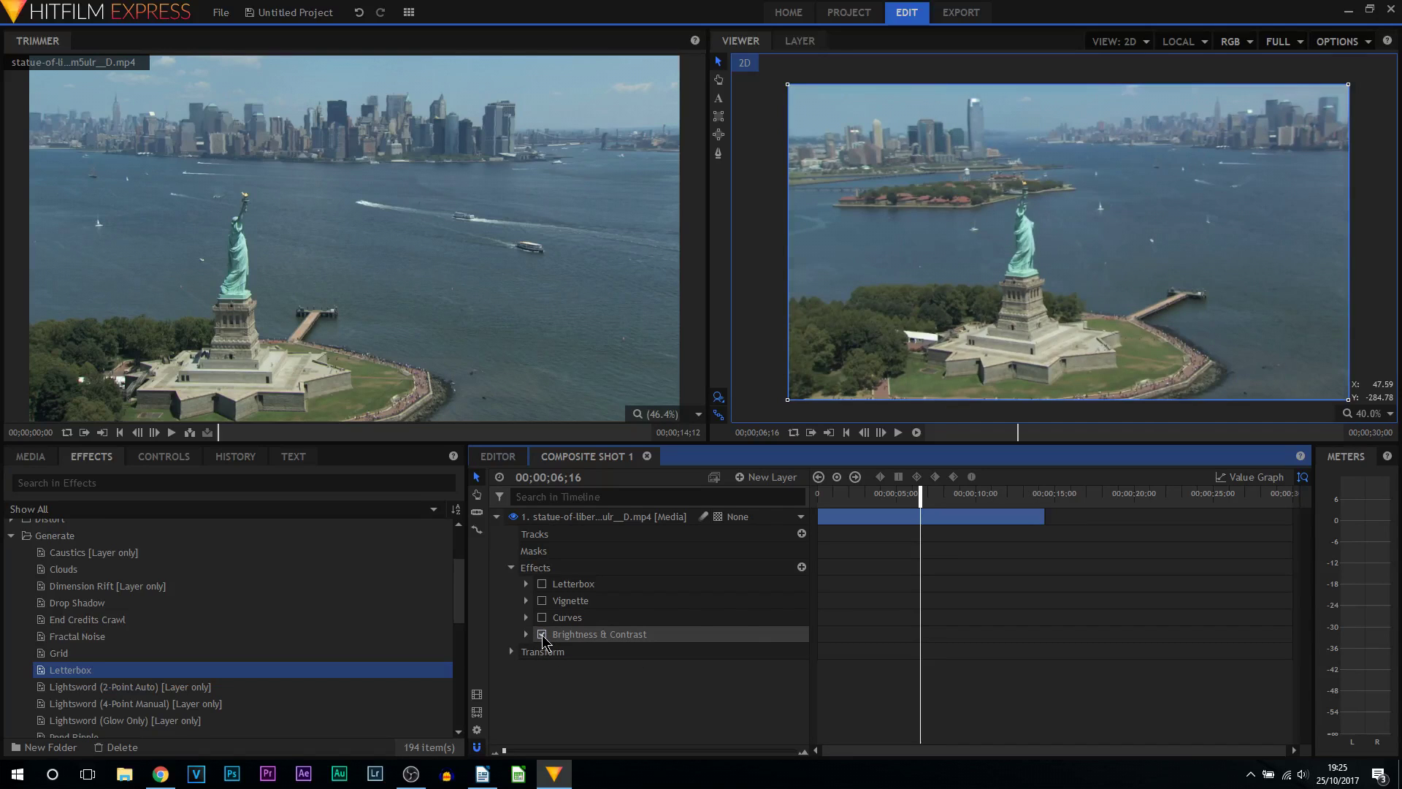
click(542, 635)
click(542, 635)
click(542, 635)
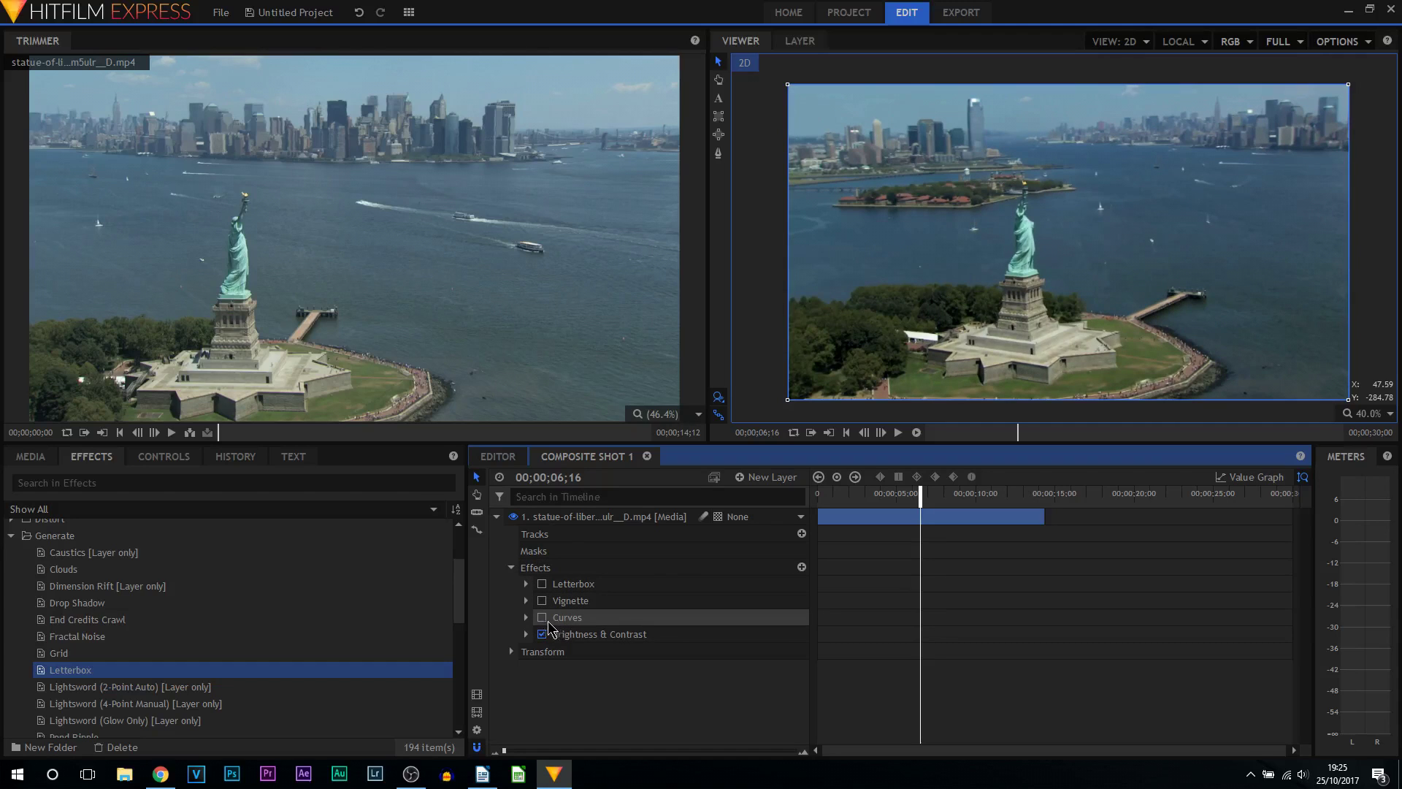
Turn Curves back on after comparing it, then re-enable Vignette and Letterbox.
click(543, 619)
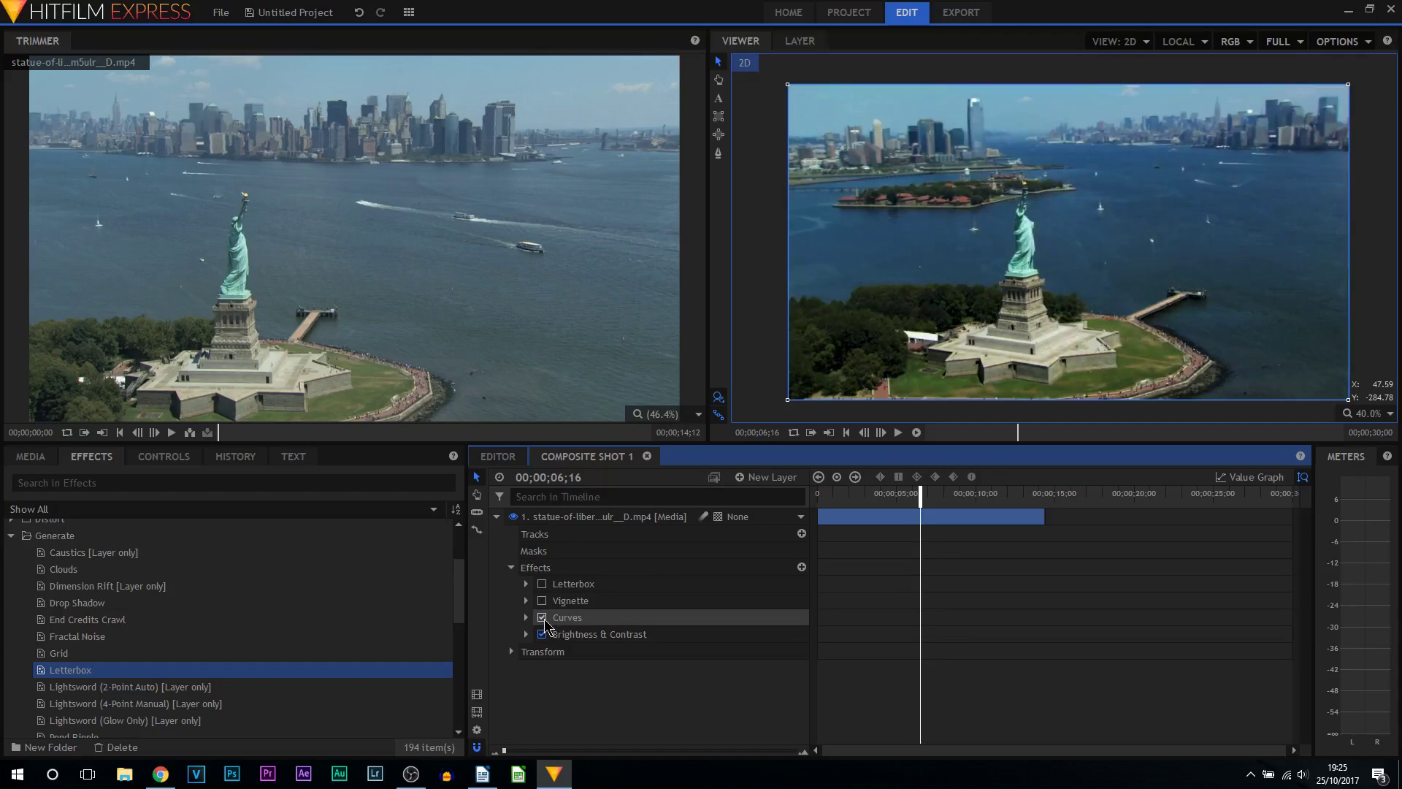
click(543, 618)
click(544, 618)
click(544, 619)
click(544, 618)
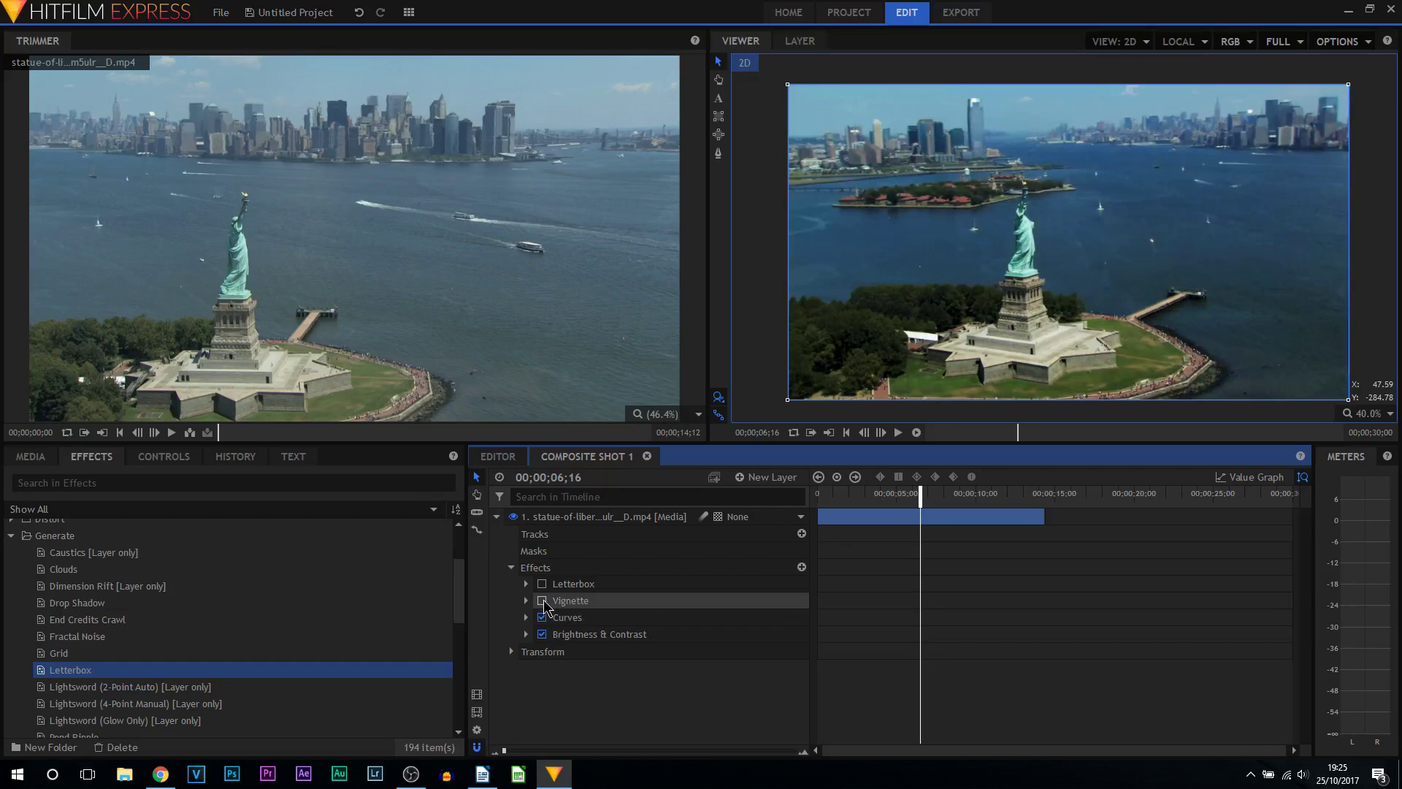
click(542, 601)
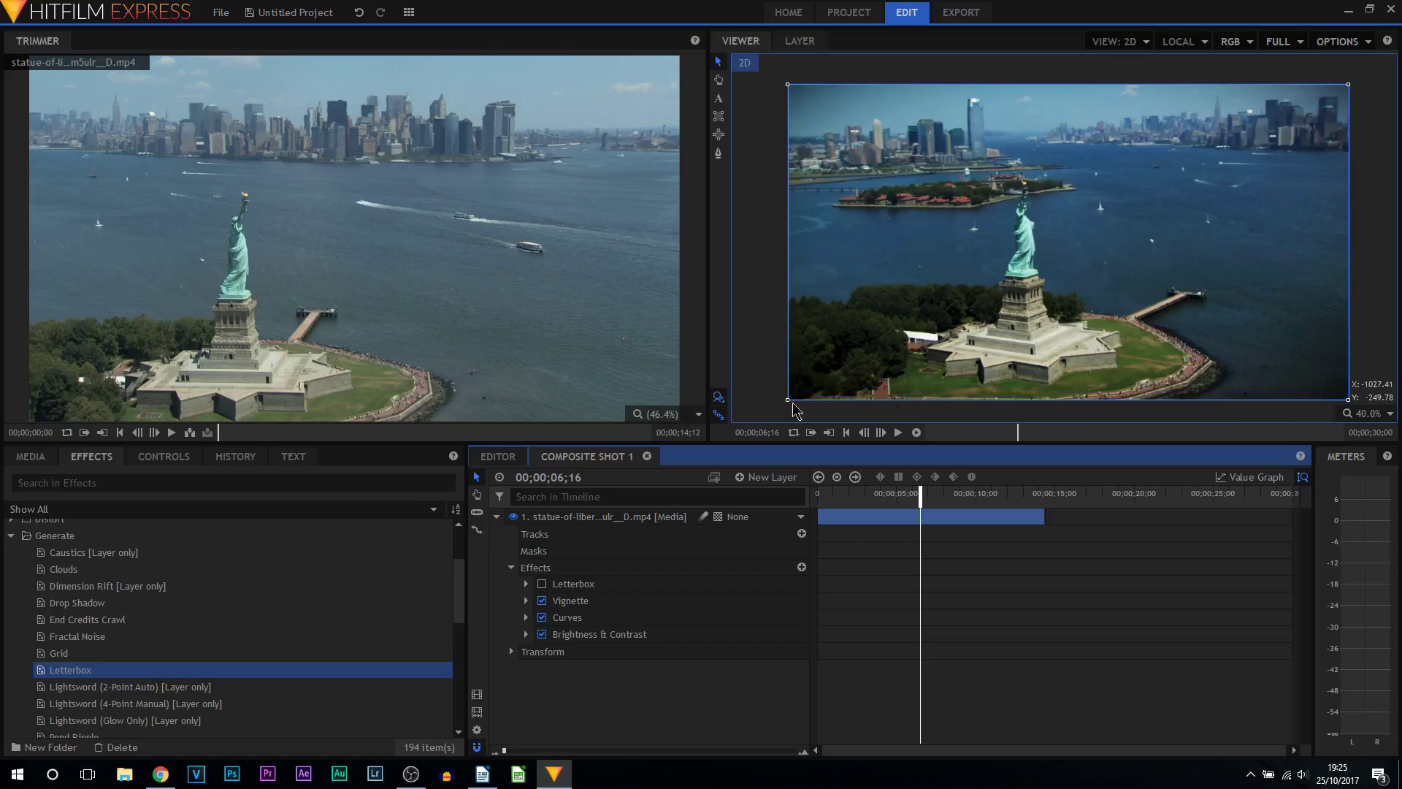
click(542, 584)
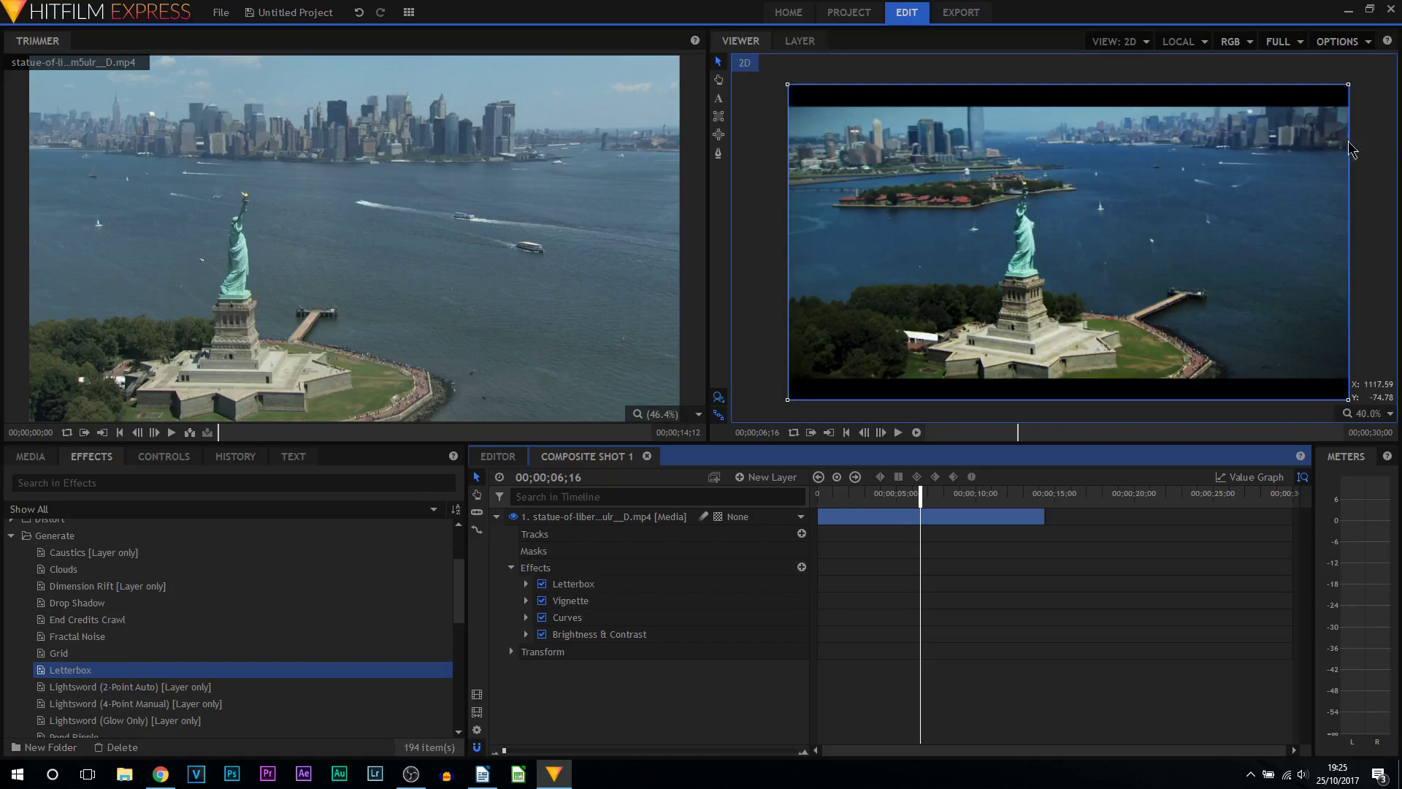